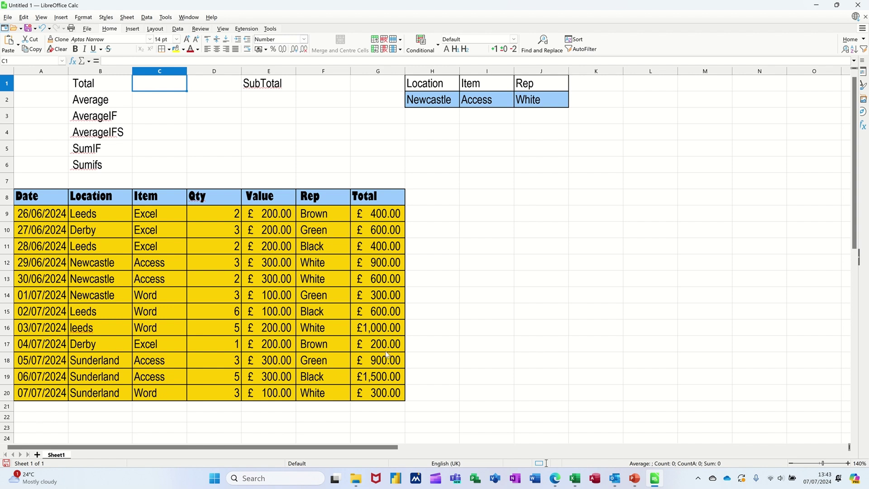
Enter =SUM(G9:G20) in C1 to total £7,700.00, then select the Total values to check
{"action": "type", "text": "=sum"}
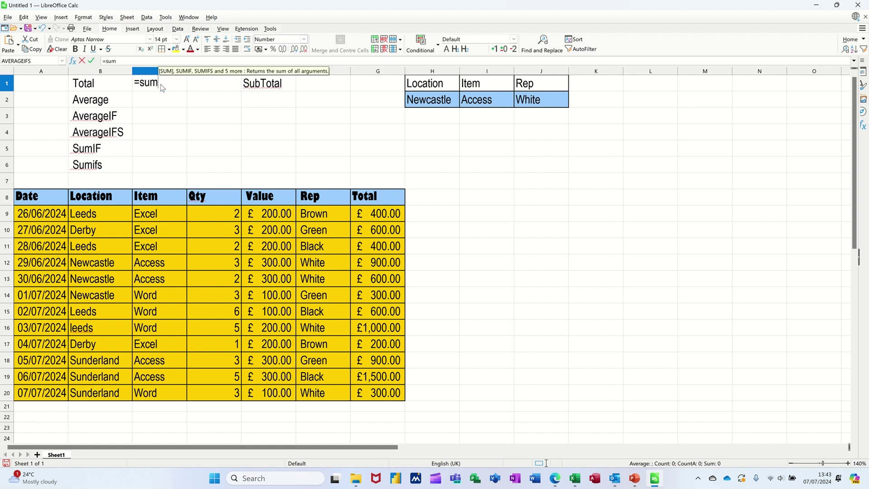
{"action": "type", "text": "("}
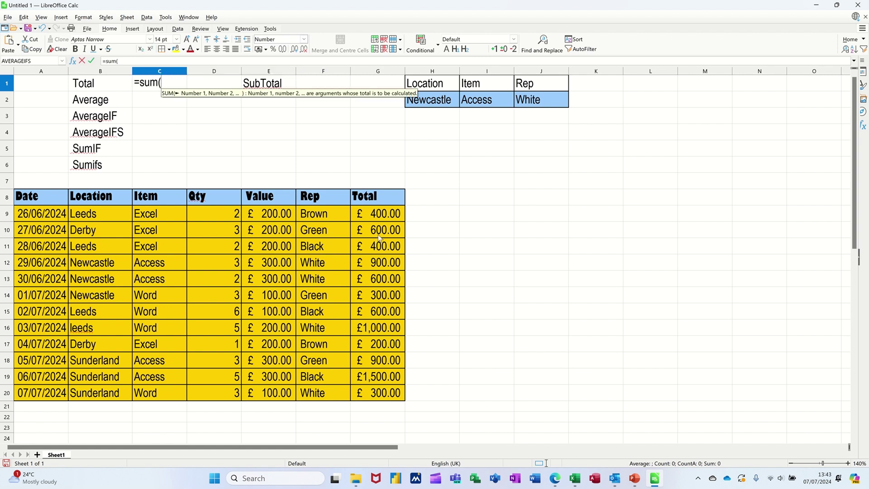
{"action": "left_click_drag", "start_coordinate": [376, 218], "coordinate": [380, 395]}
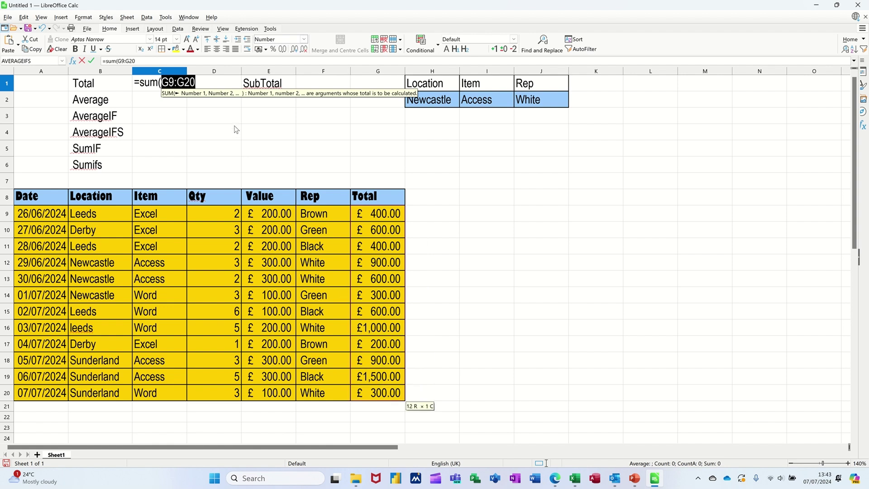
{"action": "type", "text": ")"}
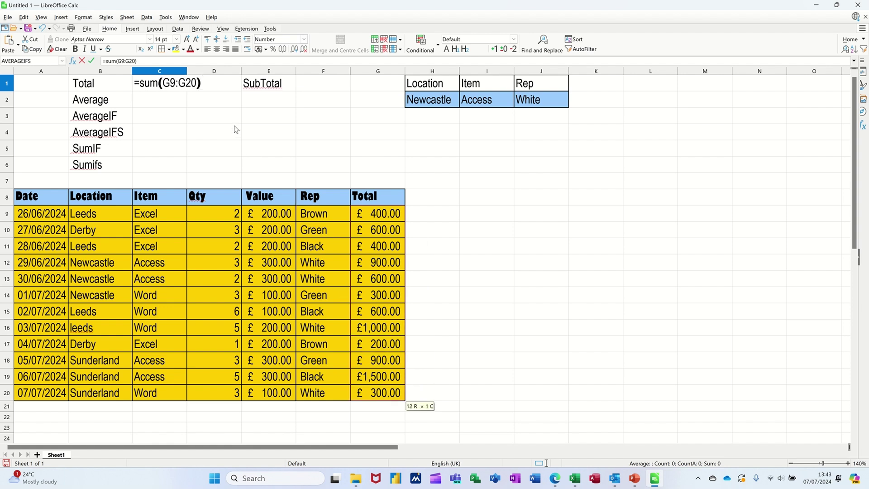
{"action": "left_click", "coordinate": [93, 61]}
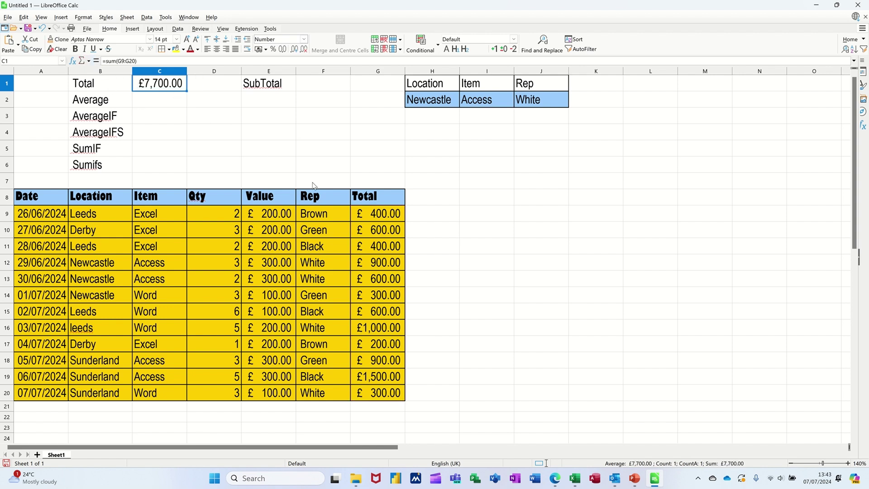
{"action": "left_click_drag", "start_coordinate": [376, 217], "coordinate": [384, 385]}
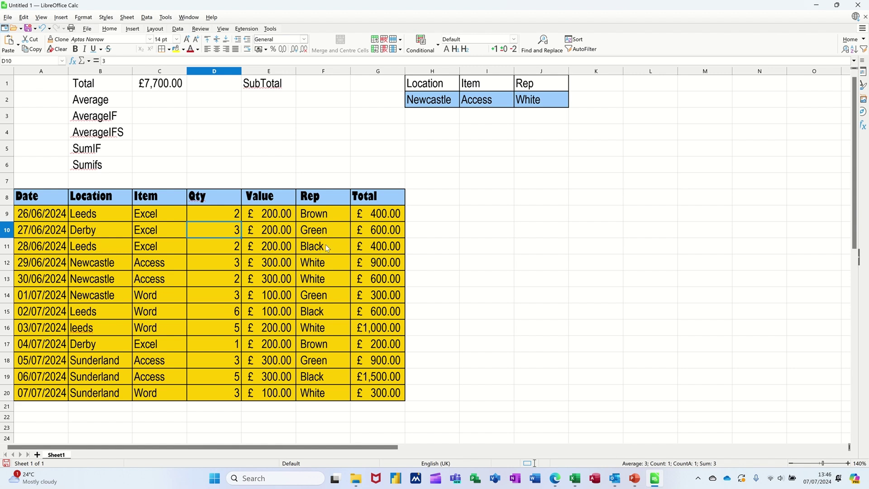
Add AutoFilter dropdowns to the sales table and filter the Rep column to Brown only
{"action": "left_click", "coordinate": [326, 233]}
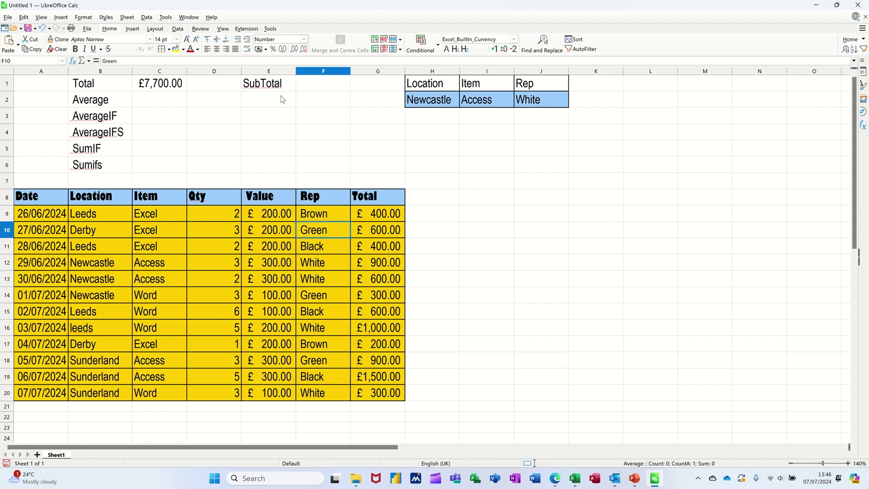
{"action": "left_click", "coordinate": [177, 29]}
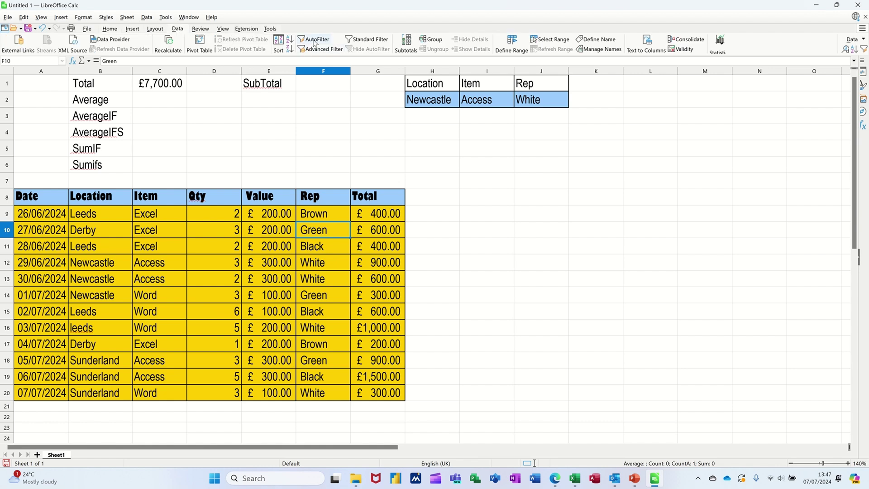
{"action": "left_click", "coordinate": [314, 41]}
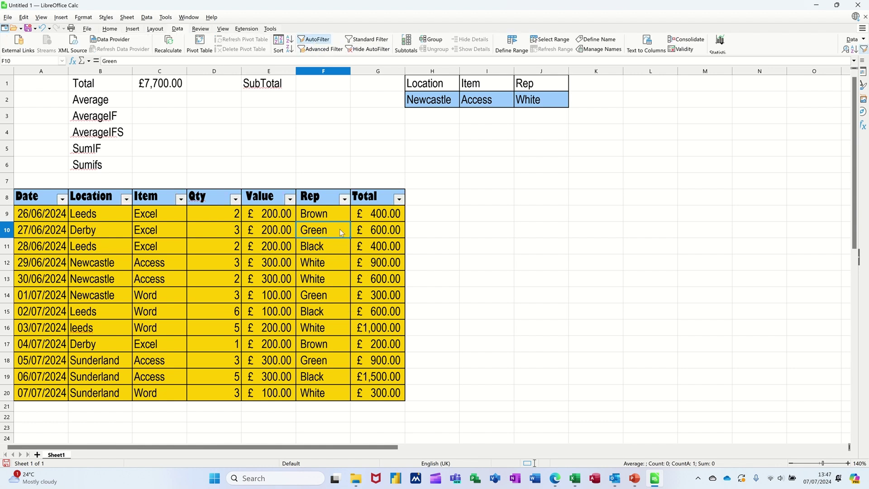
{"action": "left_click", "coordinate": [345, 200]}
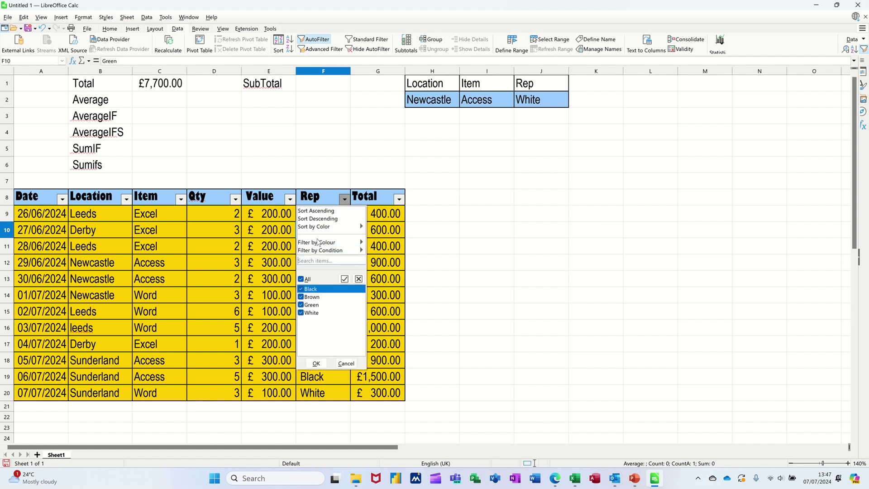
{"action": "left_click", "coordinate": [305, 279]}
{"action": "left_click", "coordinate": [301, 297]}
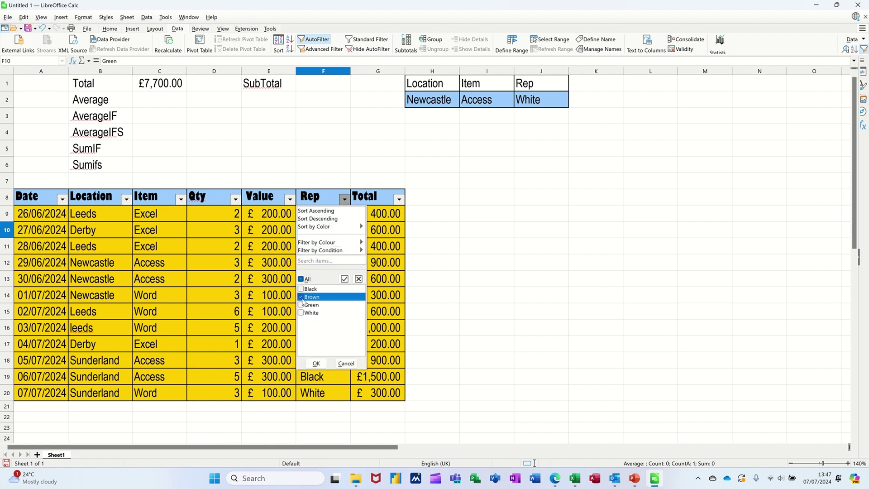
{"action": "left_click", "coordinate": [317, 364]}
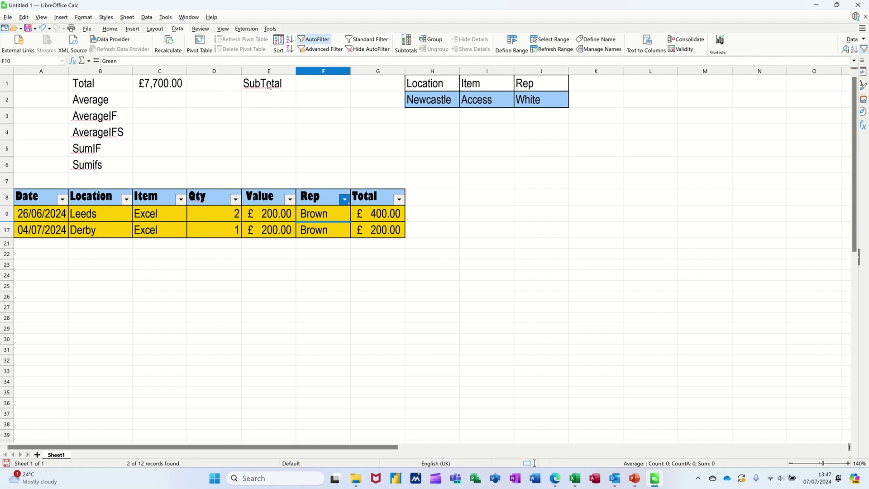
Add Black to the Rep filter, then tick all reps to show all twelve rows
{"action": "left_click", "coordinate": [345, 199]}
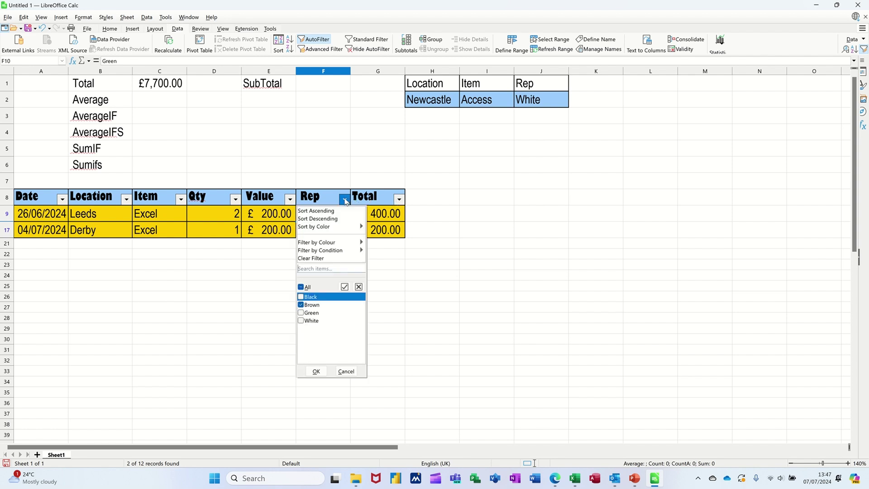
{"action": "left_click", "coordinate": [302, 297]}
{"action": "left_click", "coordinate": [316, 372]}
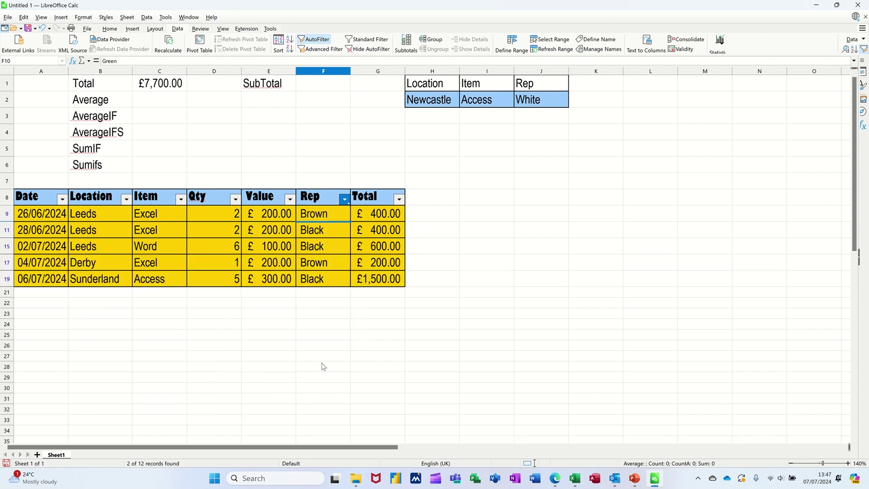
{"action": "left_click", "coordinate": [345, 199]}
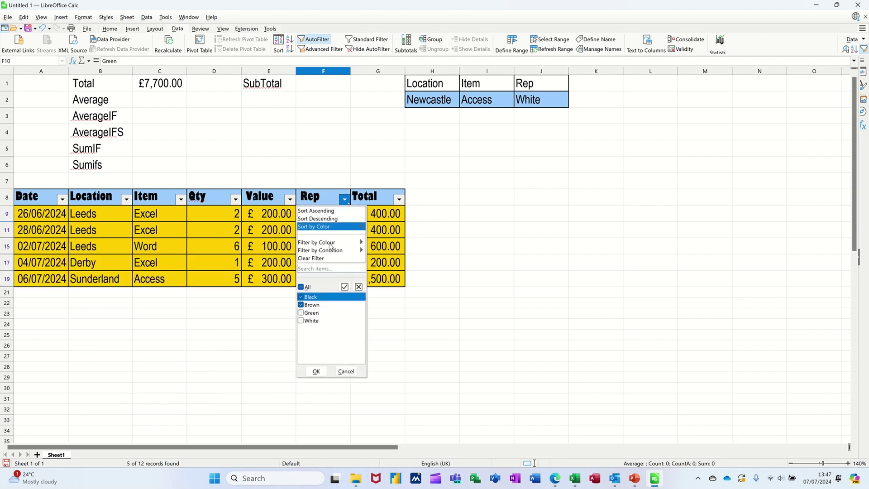
{"action": "left_click", "coordinate": [303, 287]}
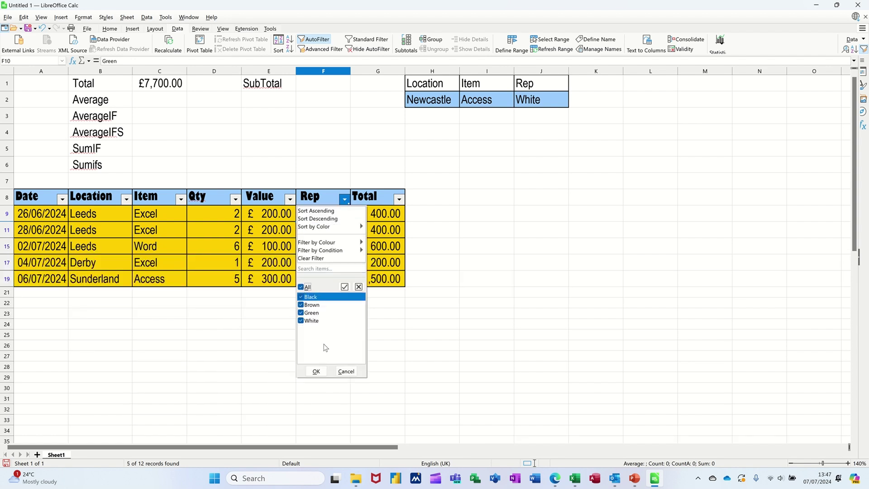
{"action": "left_click", "coordinate": [316, 372]}
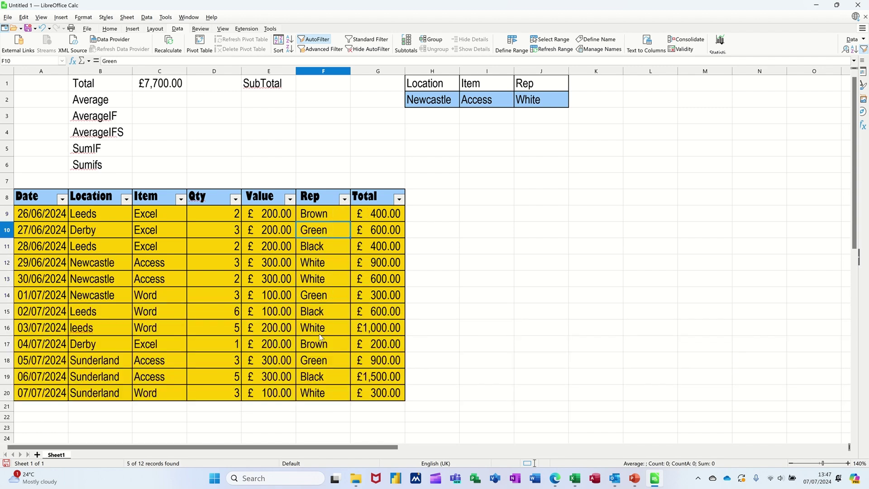
Enter =SUBTOTAL(9,G9:G20) in F1, returning £7,700.00
{"action": "left_click", "coordinate": [369, 230]}
{"action": "left_click", "coordinate": [315, 89]}
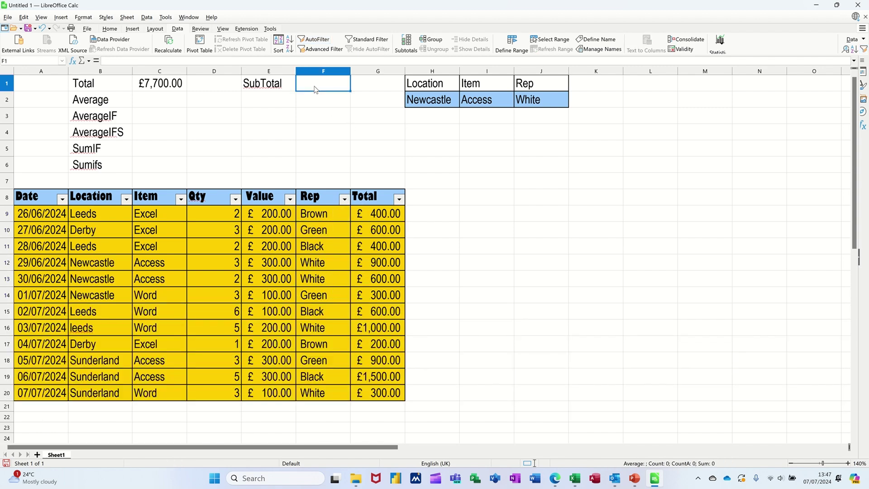
{"action": "type", "text": "="}
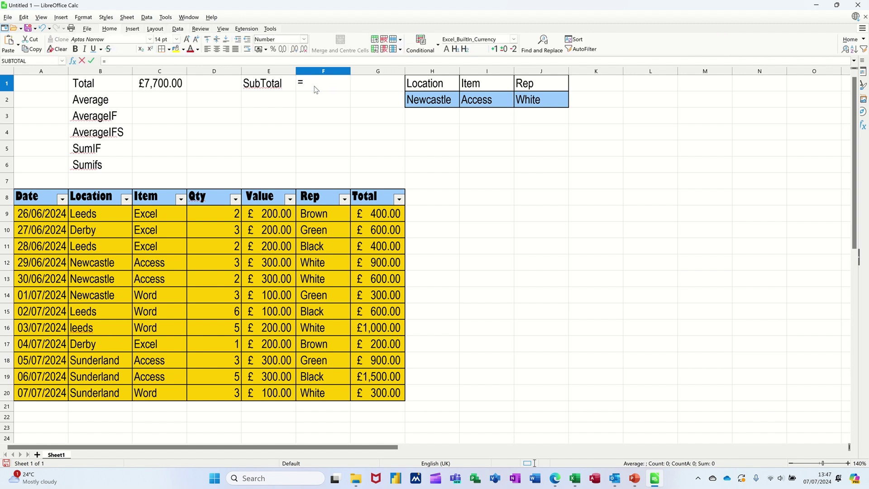
{"action": "type", "text": "subt"}
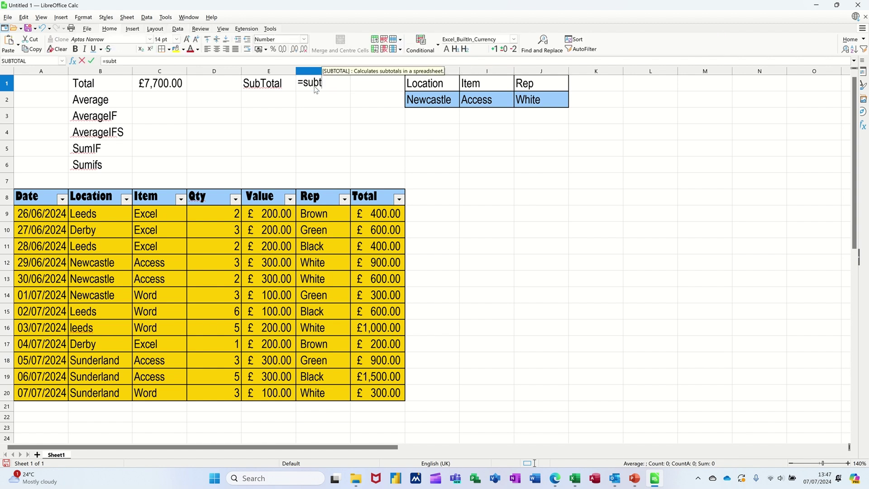
{"action": "type", "text": "otal"}
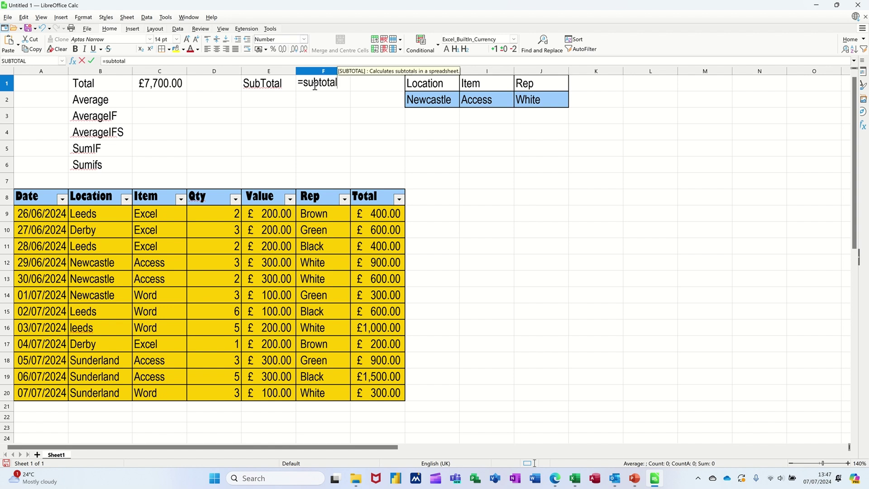
{"action": "type", "text": "("}
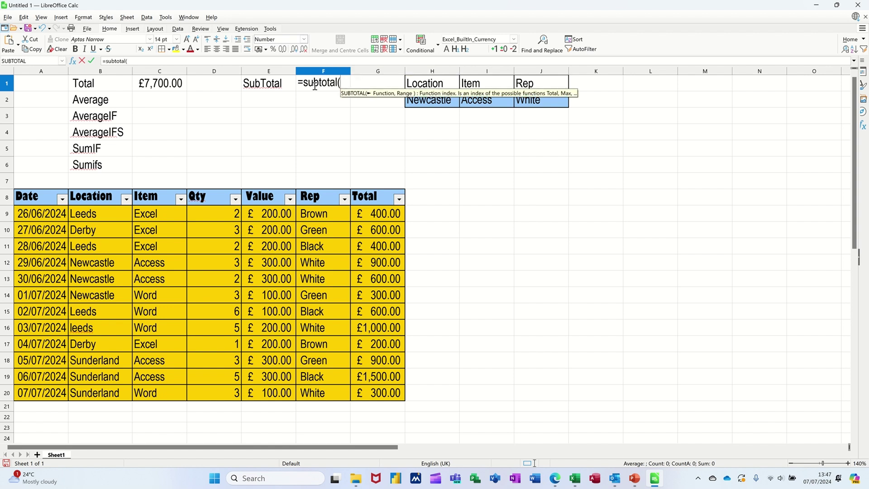
{"action": "type", "text": "9"}
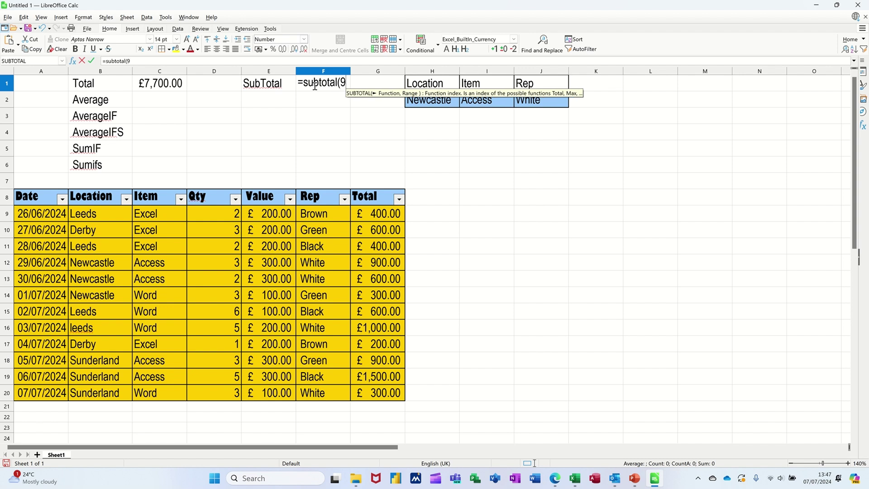
{"action": "type", "text": ","}
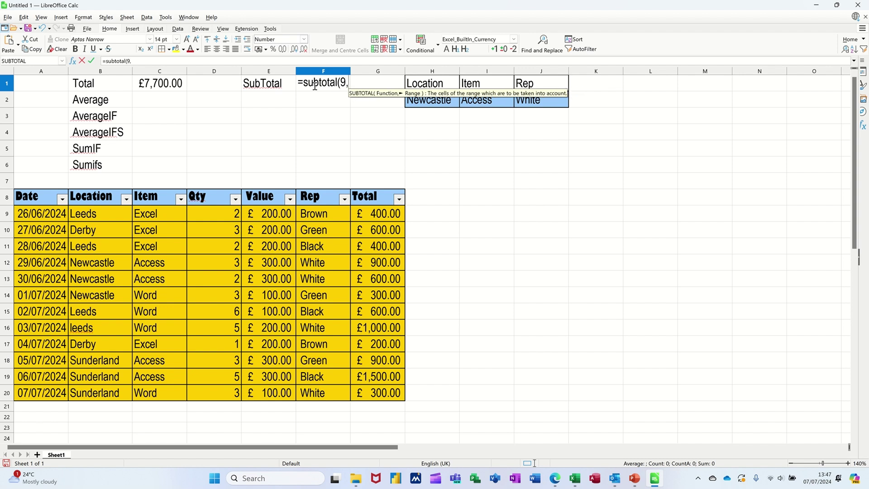
{"action": "left_click_drag", "start_coordinate": [365, 212], "coordinate": [372, 394]}
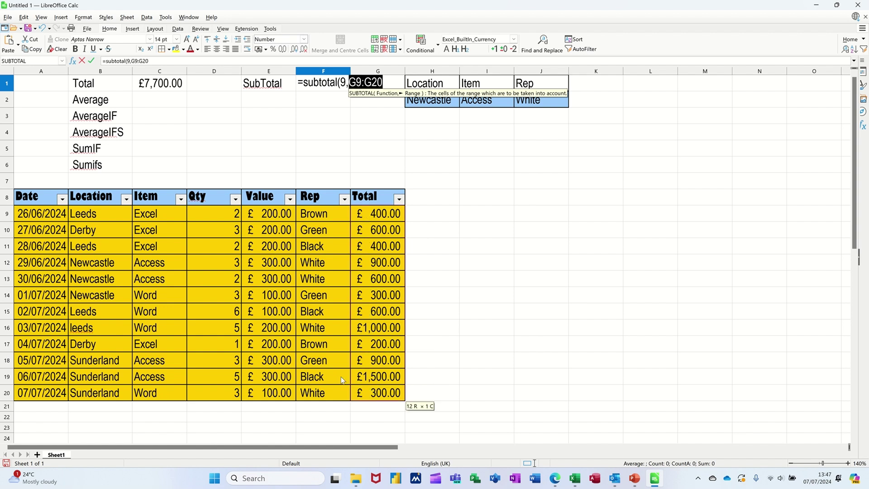
{"action": "type", "text": ")"}
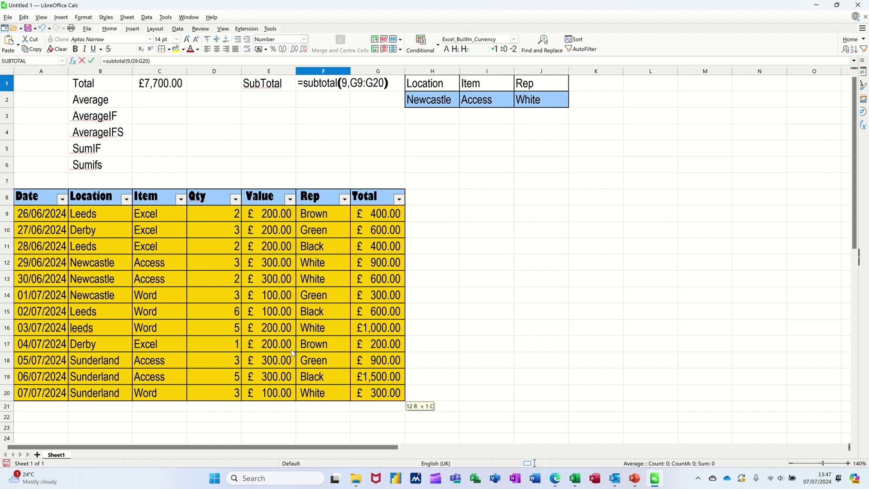
{"action": "left_click", "coordinate": [92, 60]}
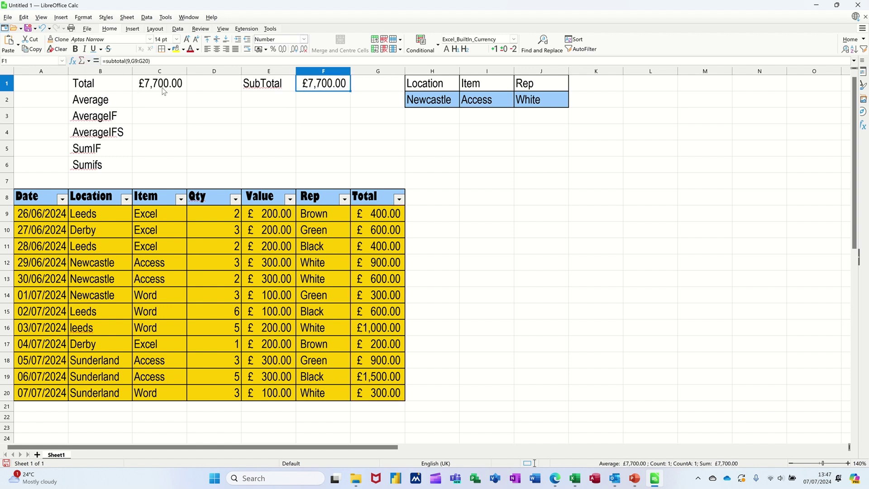
{"action": "left_click", "coordinate": [344, 199]}
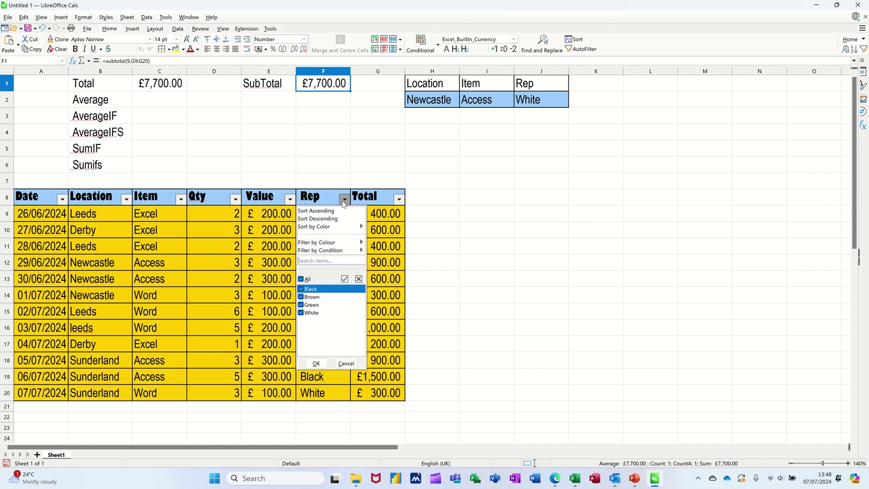
{"action": "left_click", "coordinate": [304, 279]}
{"action": "left_click", "coordinate": [302, 298]}
{"action": "left_click", "coordinate": [316, 363]}
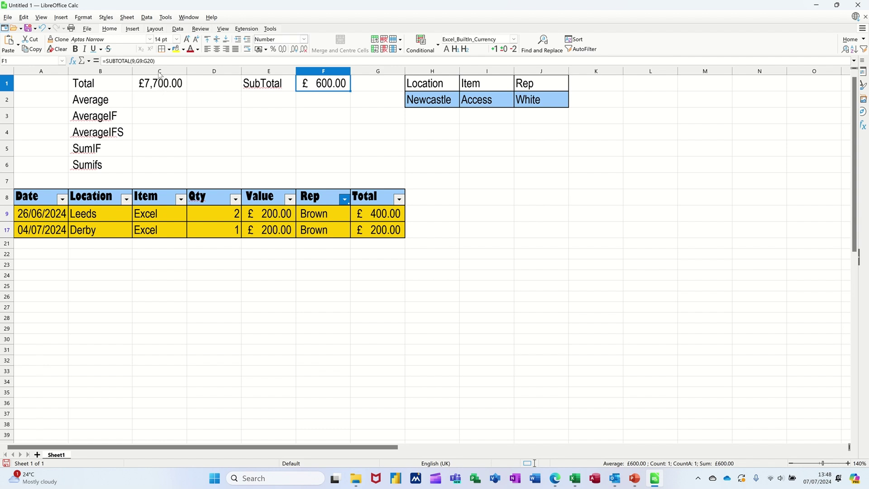
{"action": "left_click", "coordinate": [345, 200]}
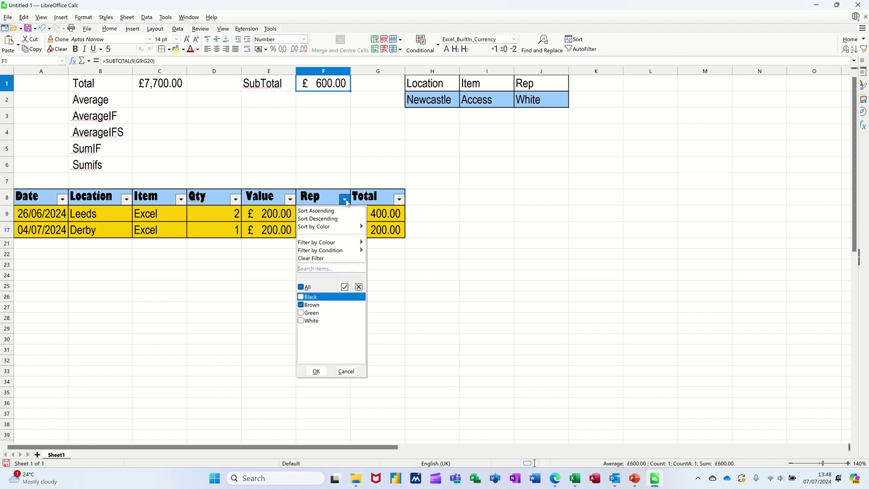
{"action": "left_click", "coordinate": [301, 287]}
{"action": "left_click", "coordinate": [316, 371]}
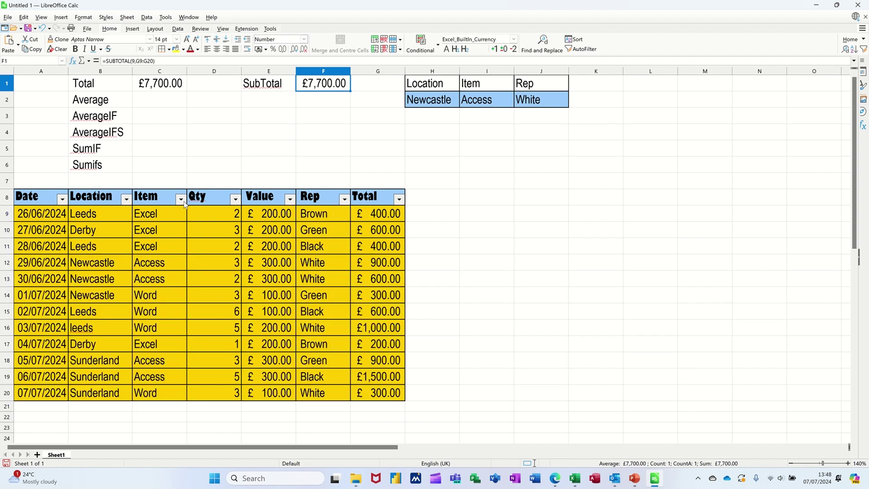
{"action": "left_click", "coordinate": [146, 104]}
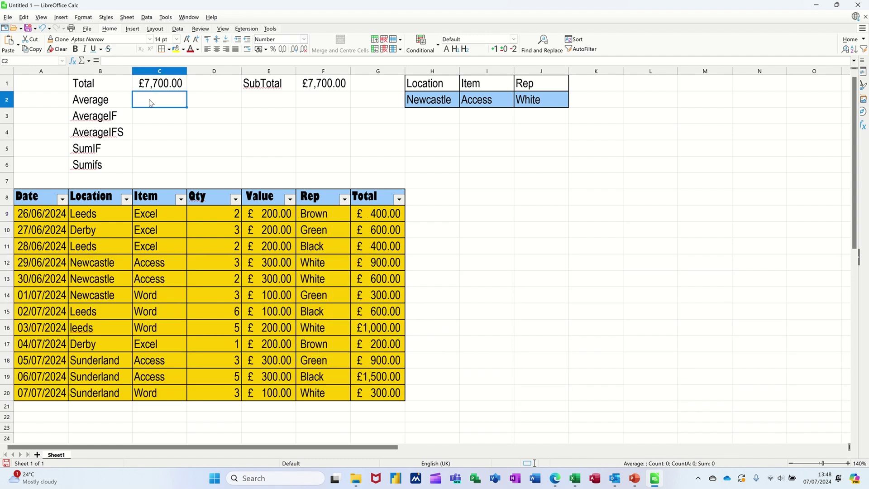
Enter =AVERAGE(G9:G20) in C2 for £641.67, then select G9:G20 to check the status-bar average
{"action": "type", "text": "="}
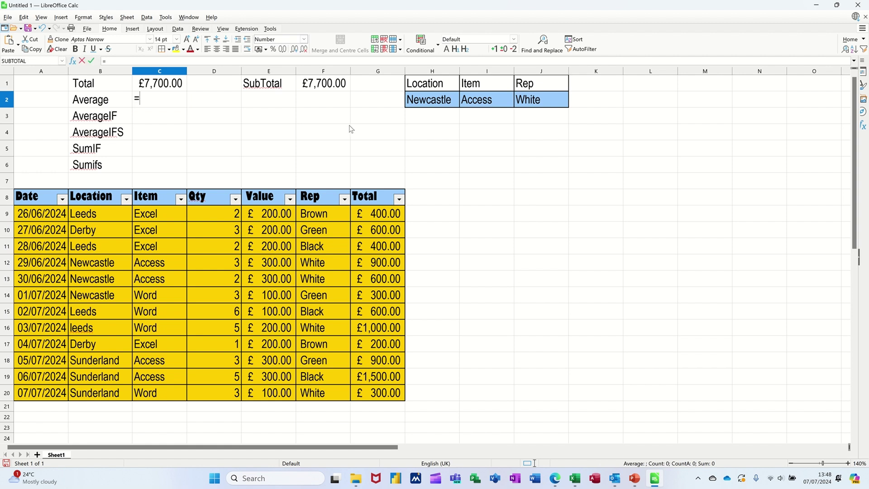
{"action": "type", "text": "average("}
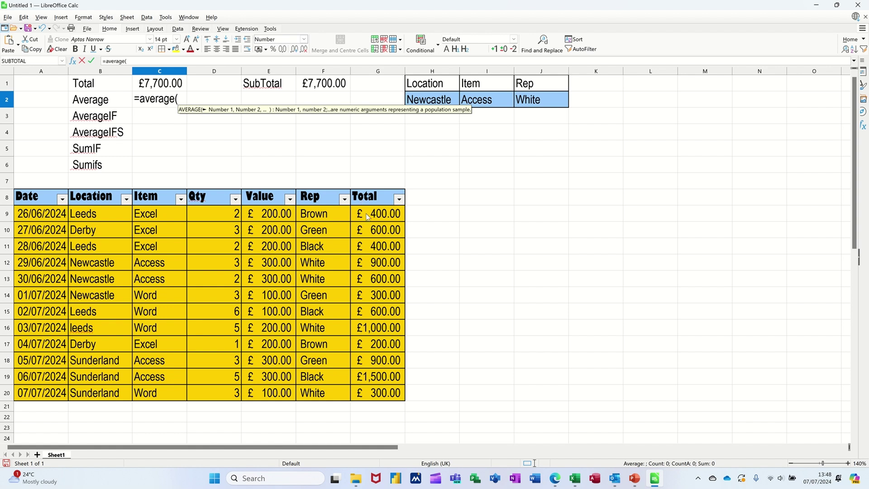
{"action": "left_click_drag", "start_coordinate": [366, 214], "coordinate": [378, 393]}
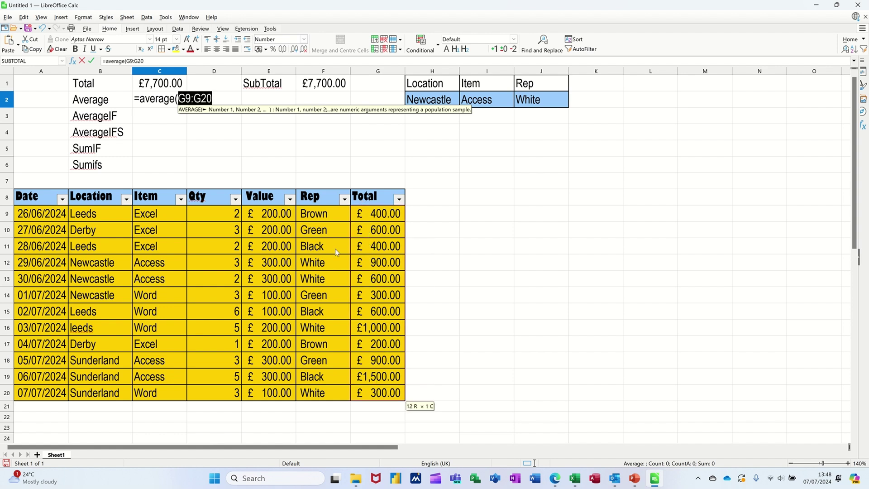
{"action": "type", "text": ")"}
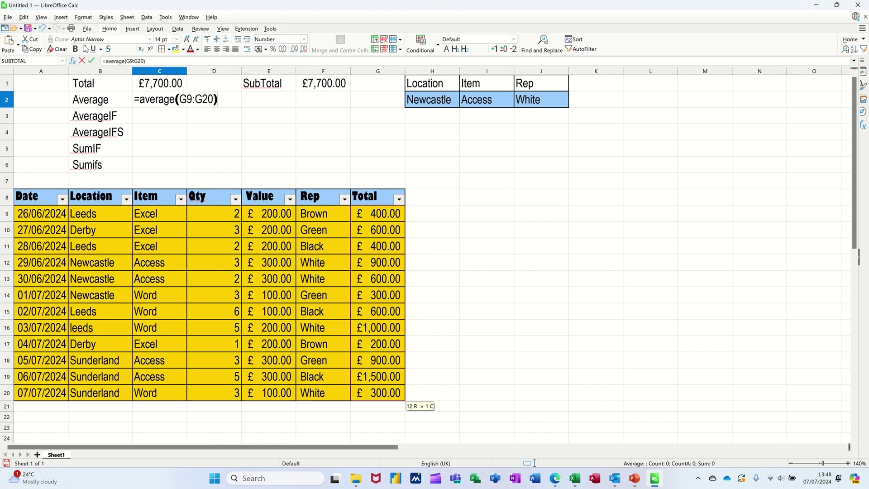
{"action": "left_click", "coordinate": [94, 61]}
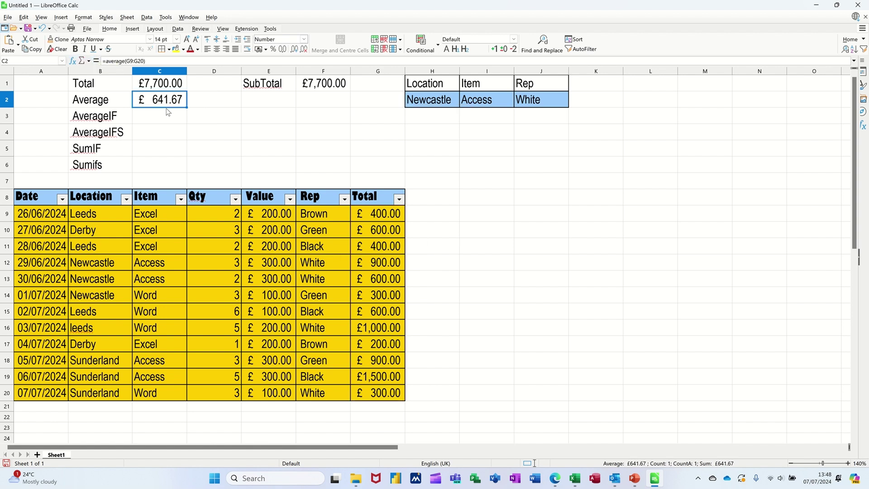
{"action": "left_click_drag", "start_coordinate": [379, 219], "coordinate": [383, 392]}
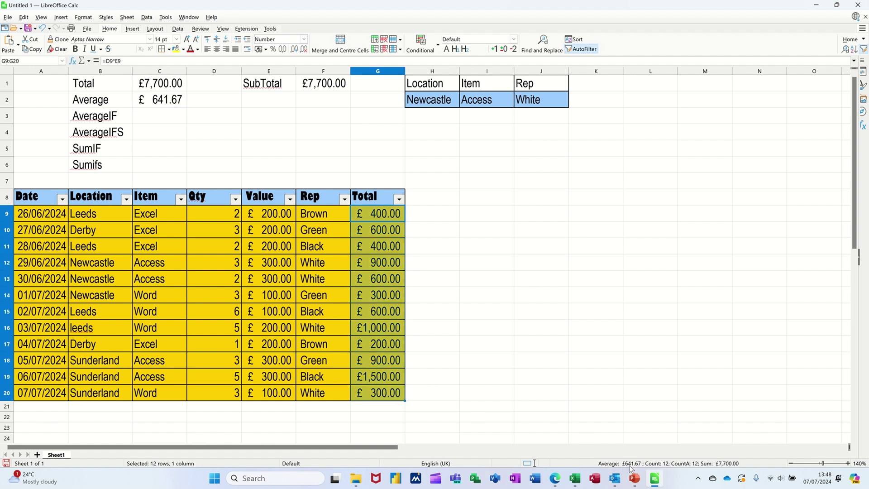
{"action": "left_click", "coordinate": [154, 118]}
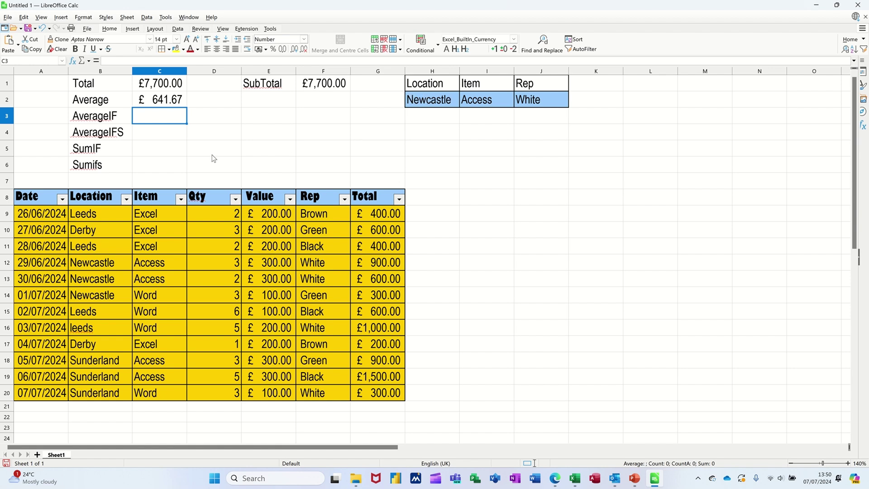
Enter =AVERAGEIF(B9:B20,H2,G9:G20) in C3, averaging Newcastle totals at £600.00
{"action": "type", "text": "=av"}
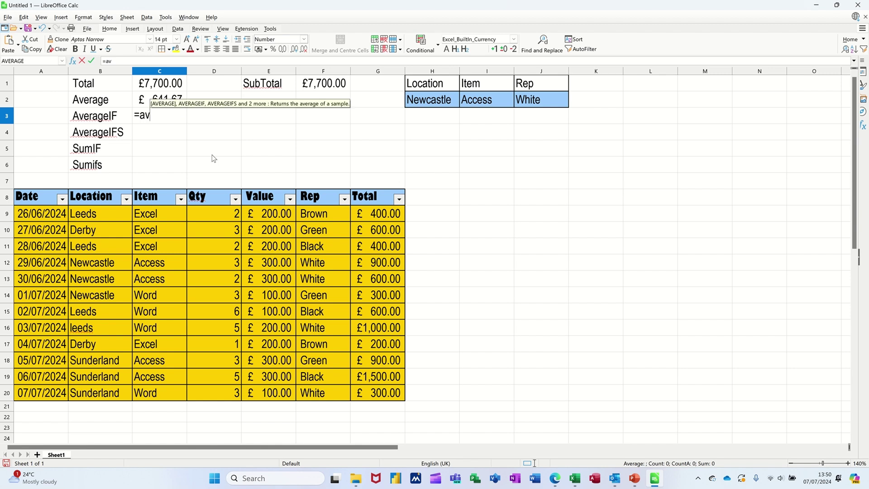
{"action": "type", "text": "eragei"}
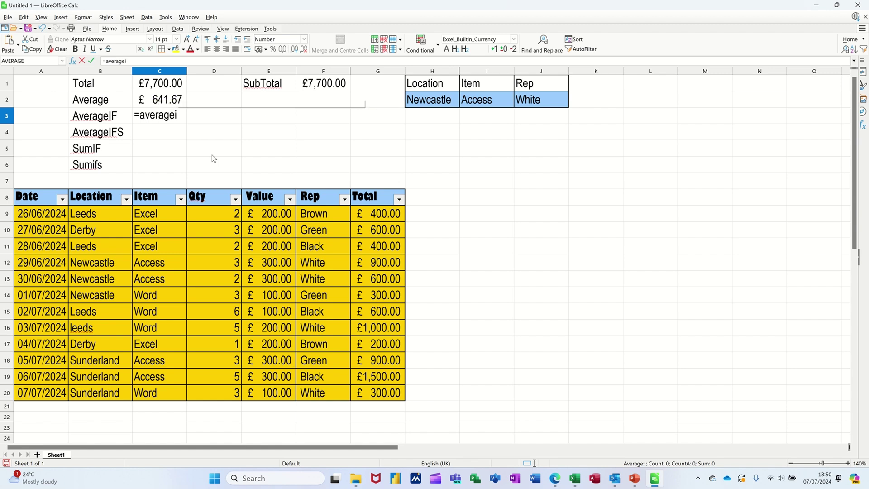
{"action": "type", "text": "f("}
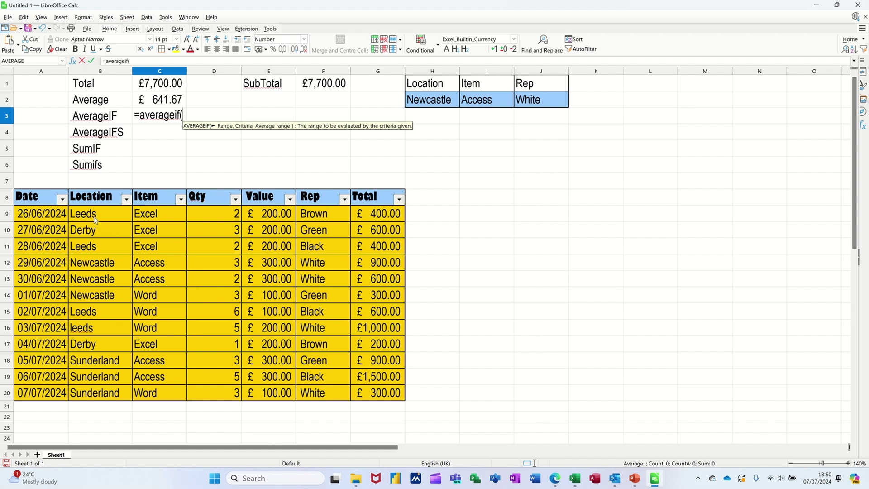
{"action": "left_click_drag", "start_coordinate": [95, 219], "coordinate": [101, 395]}
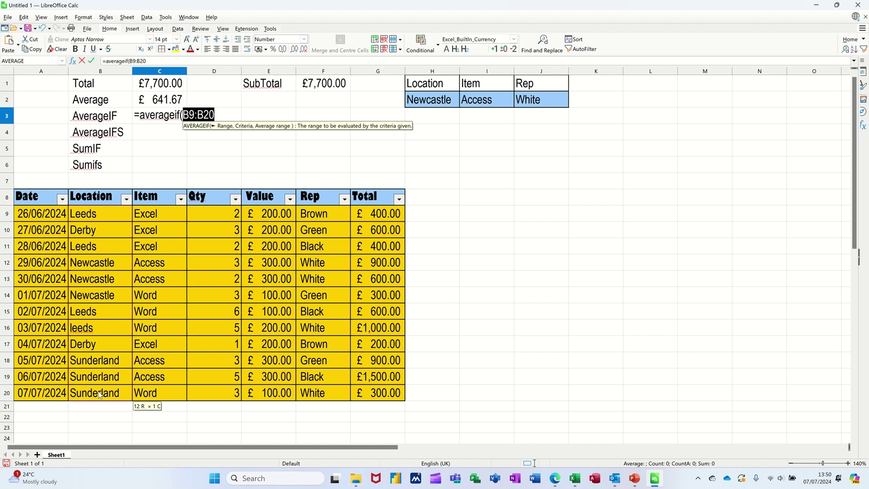
{"action": "type", "text": ","}
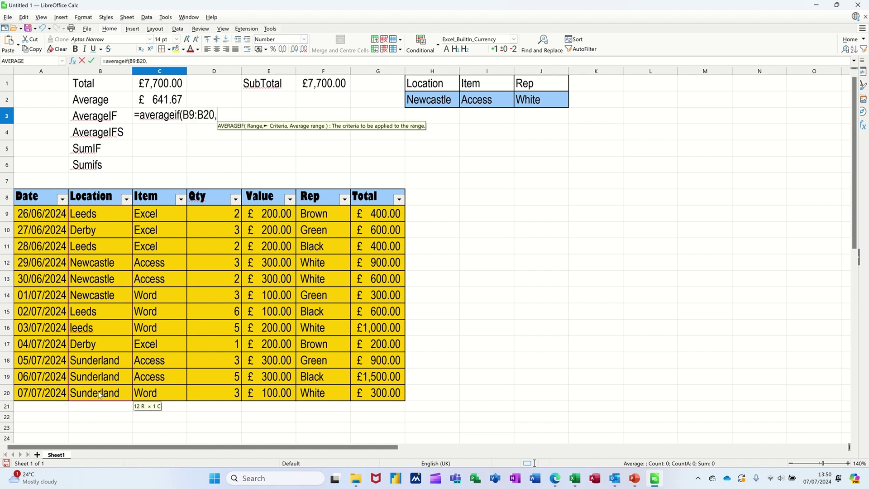
{"action": "left_click", "coordinate": [431, 104]}
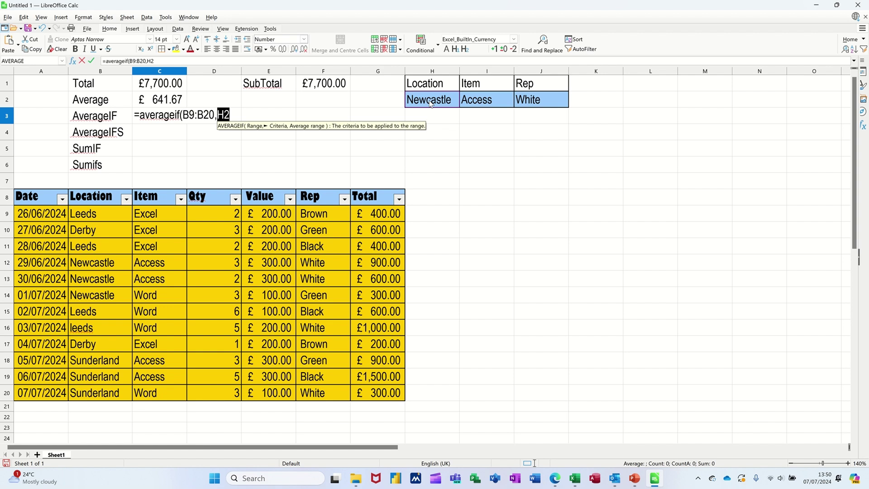
{"action": "type", "text": ","}
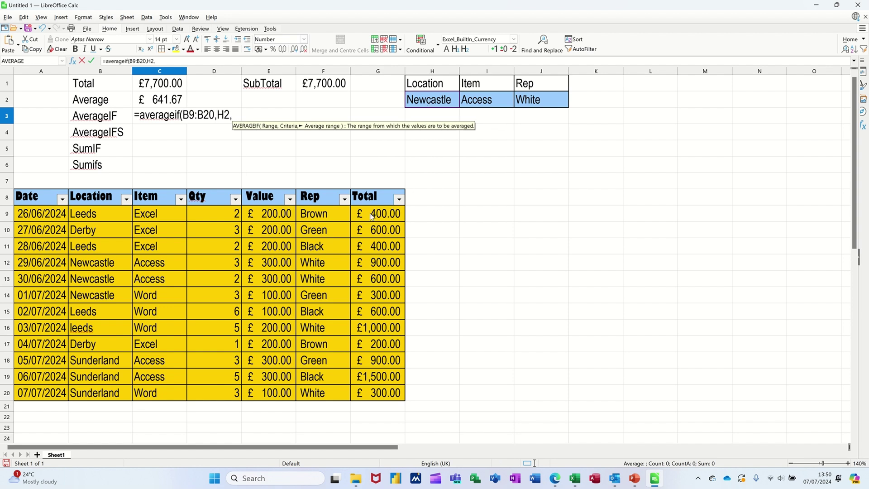
{"action": "left_click_drag", "start_coordinate": [372, 217], "coordinate": [372, 397]}
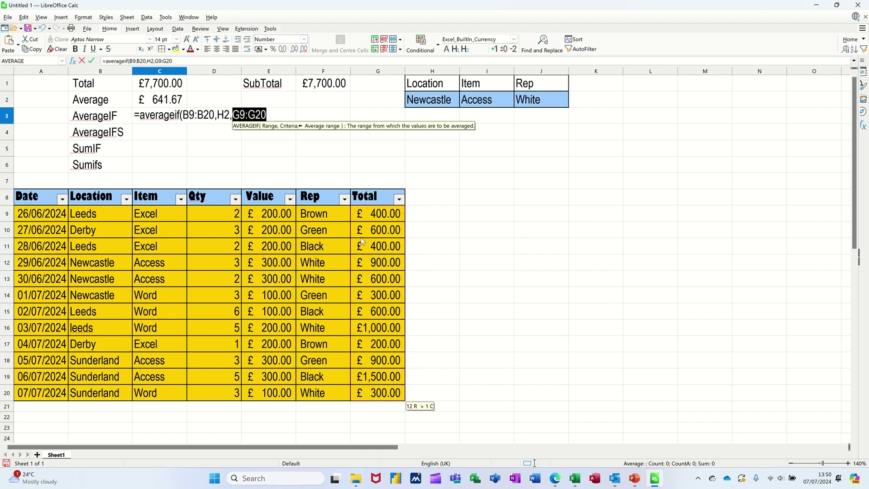
{"action": "type", "text": ")"}
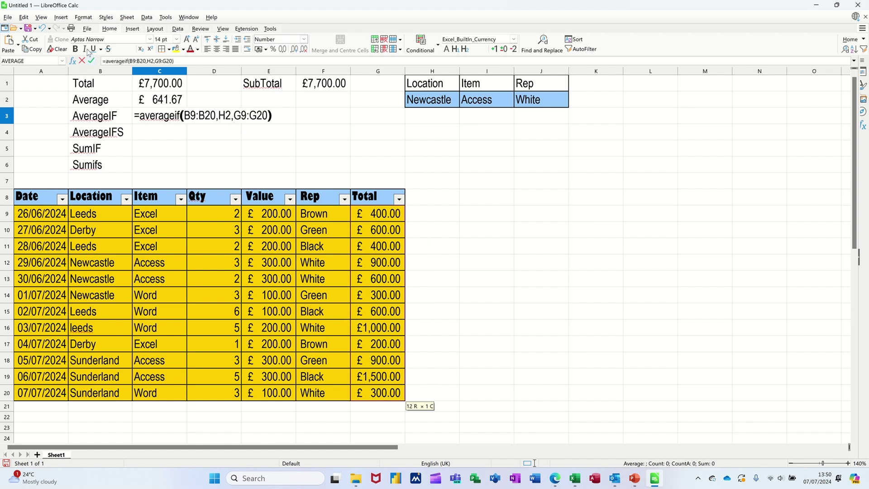
{"action": "left_click", "coordinate": [92, 61]}
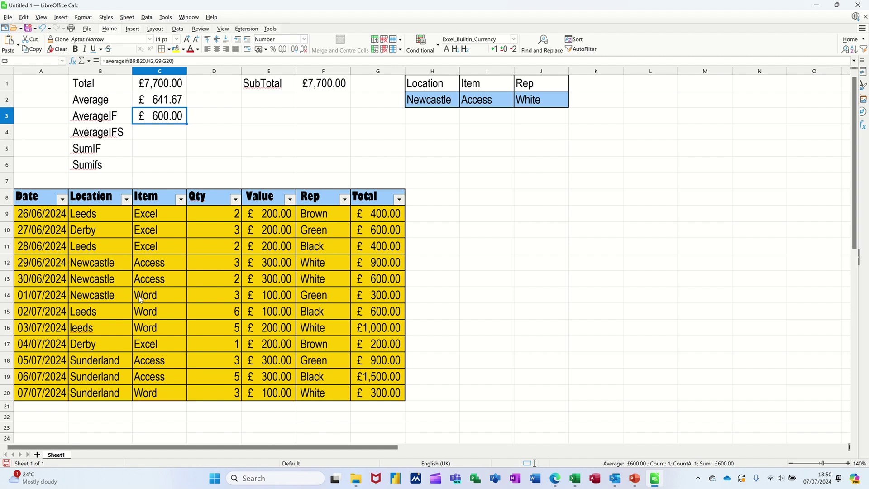
{"action": "left_click", "coordinate": [374, 268]}
{"action": "left_click_drag", "start_coordinate": [374, 275], "coordinate": [374, 293]}
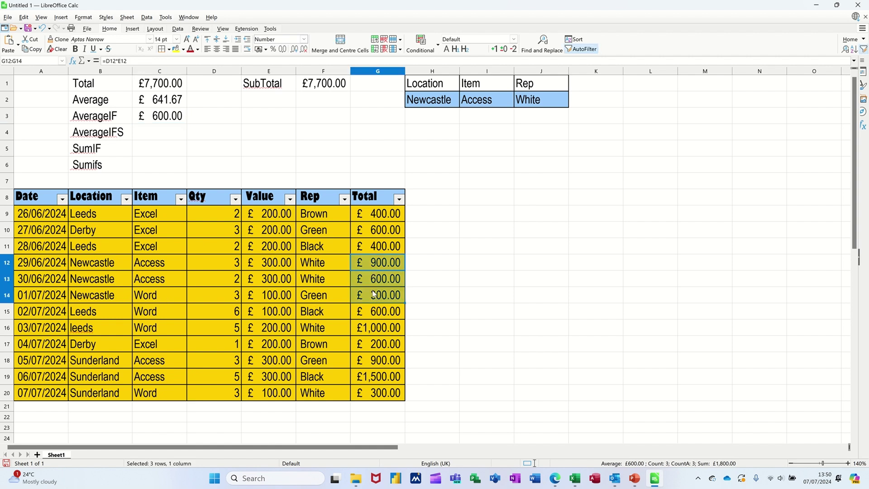
{"action": "left_click", "coordinate": [153, 135]}
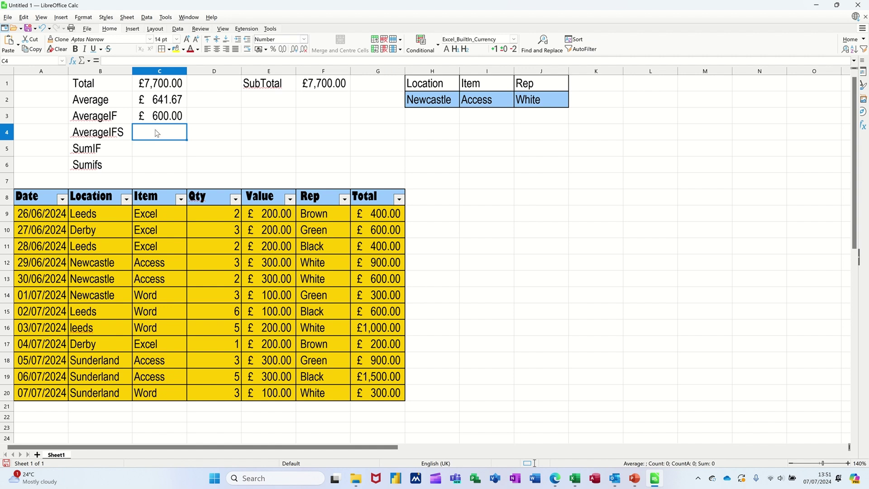
Start =AVERAGEIFS in C4 with average range G9:G20 and Location B9:B20 matching H2 (Newcastle)
{"action": "type", "text": "="}
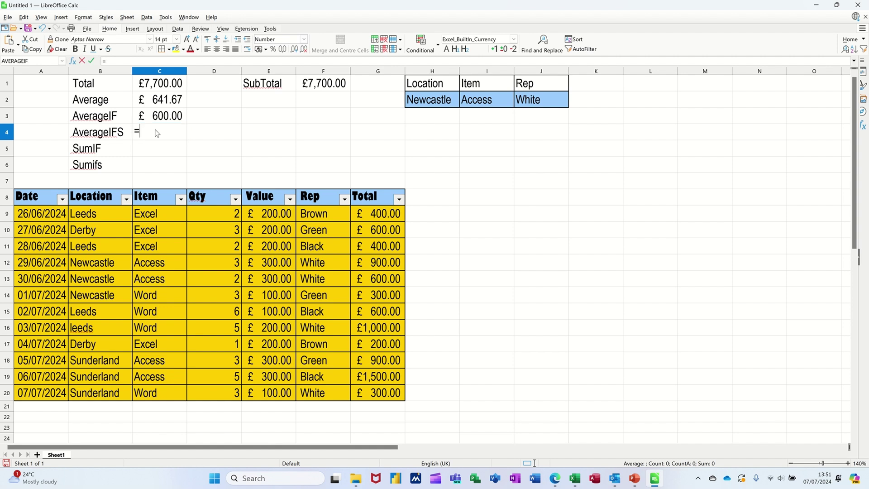
{"action": "type", "text": "averageifs("}
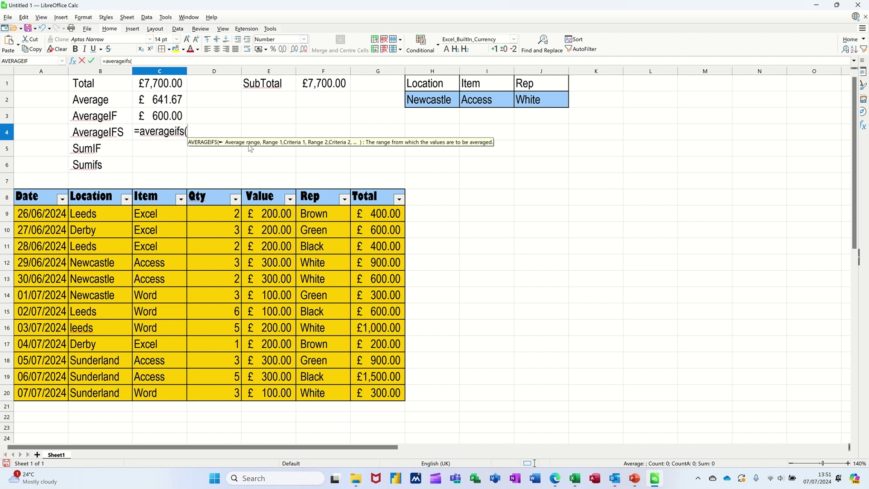
{"action": "left_click", "coordinate": [378, 216]}
{"action": "left_click_drag", "start_coordinate": [378, 216], "coordinate": [384, 389]}
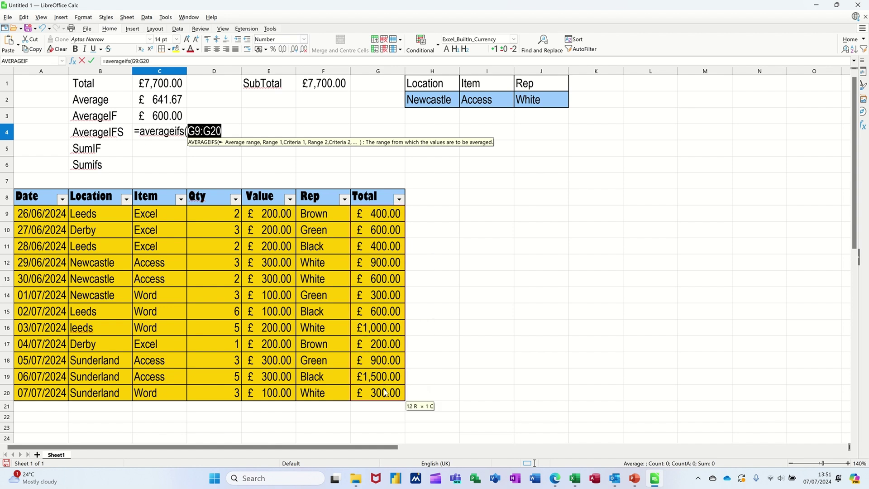
{"action": "type", "text": ","}
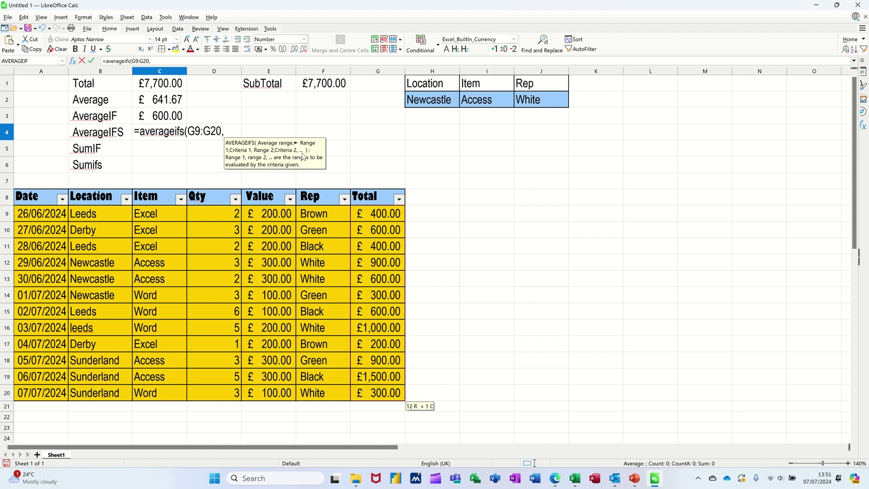
{"action": "left_click_drag", "start_coordinate": [91, 215], "coordinate": [93, 395]}
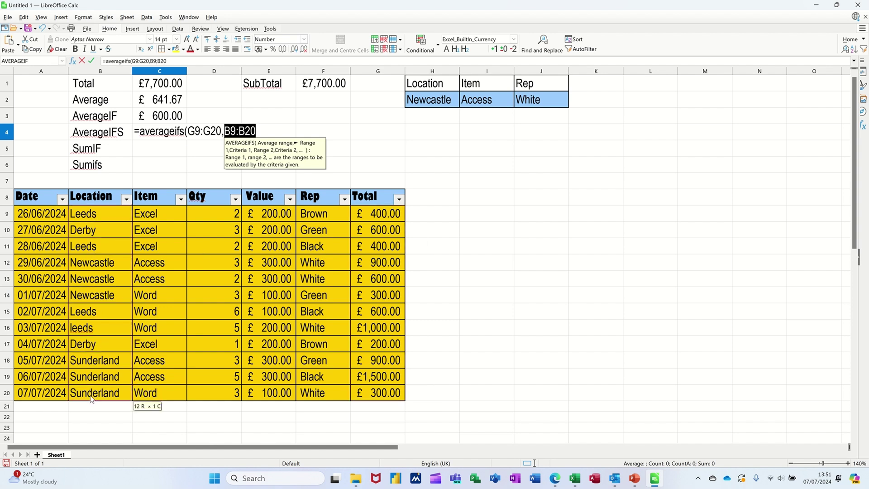
{"action": "type", "text": ","}
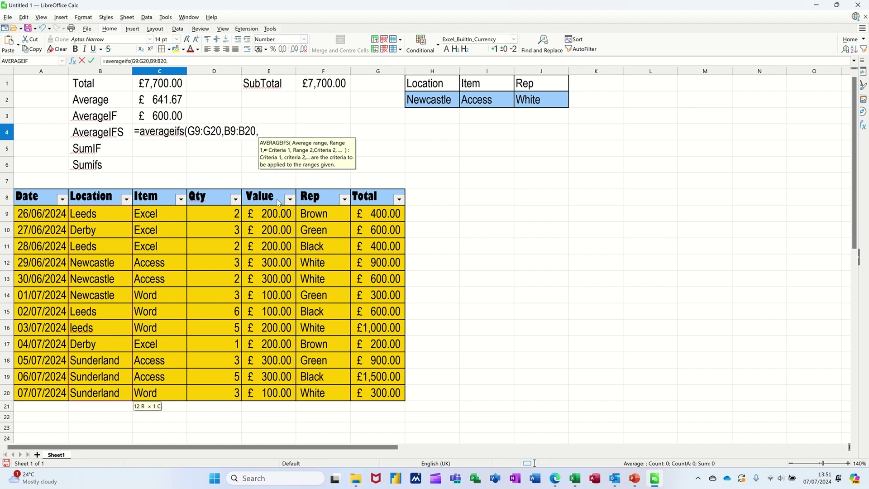
{"action": "left_click", "coordinate": [434, 100]}
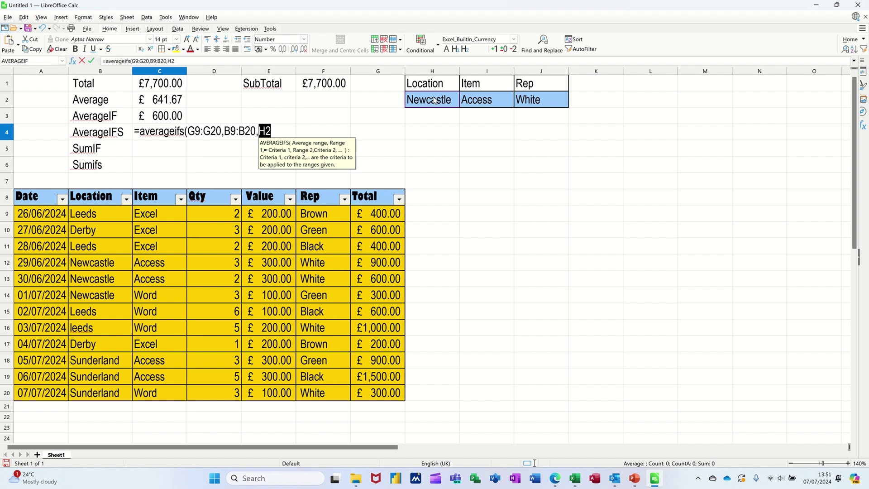
{"action": "type", "text": ","}
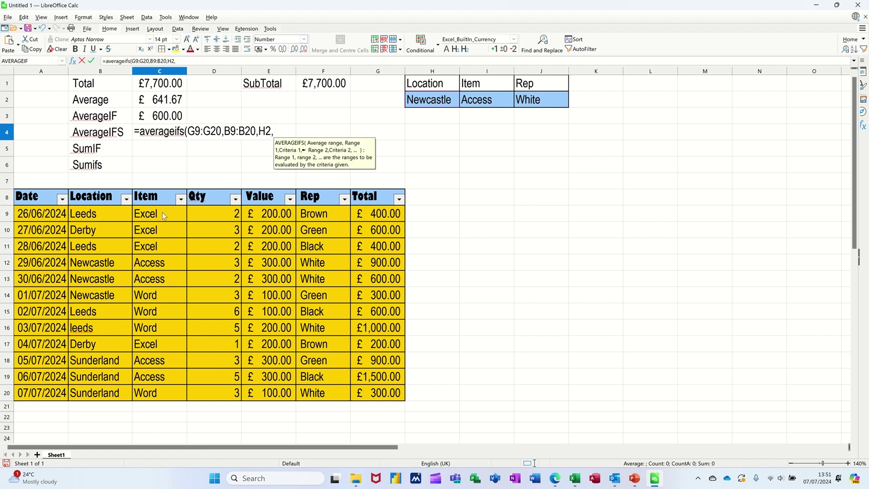
Add Item C9:C20 = I2 (Access) and Rep F9:F20 = J2 (White) criteria for £750.00, verifying G12:G13
{"action": "left_click_drag", "start_coordinate": [162, 213], "coordinate": [161, 394]}
{"action": "type", "text": ","}
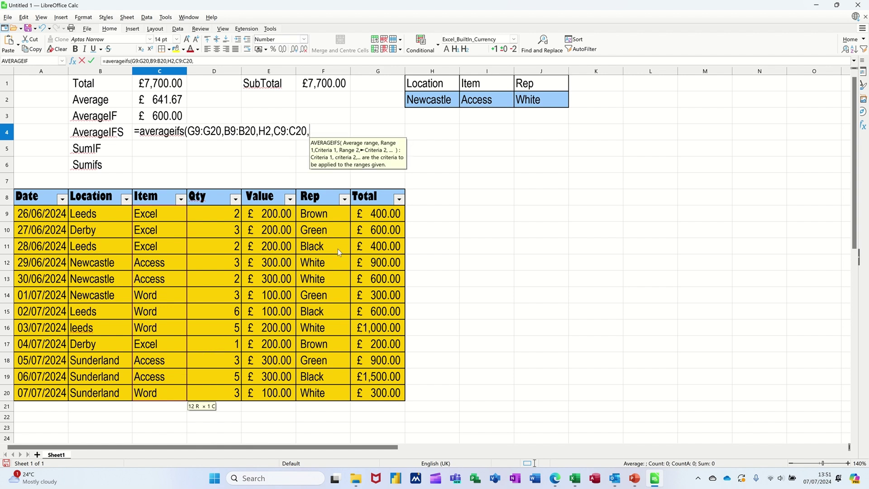
{"action": "left_click", "coordinate": [488, 104]}
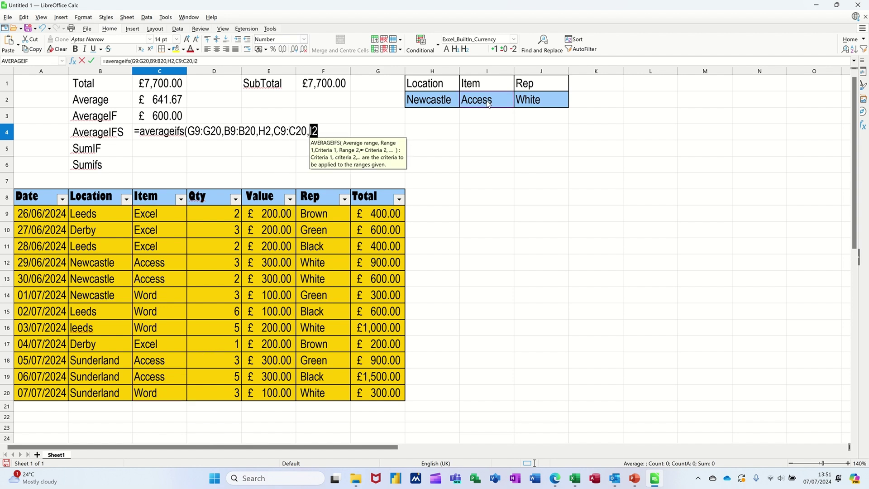
{"action": "type", "text": ","}
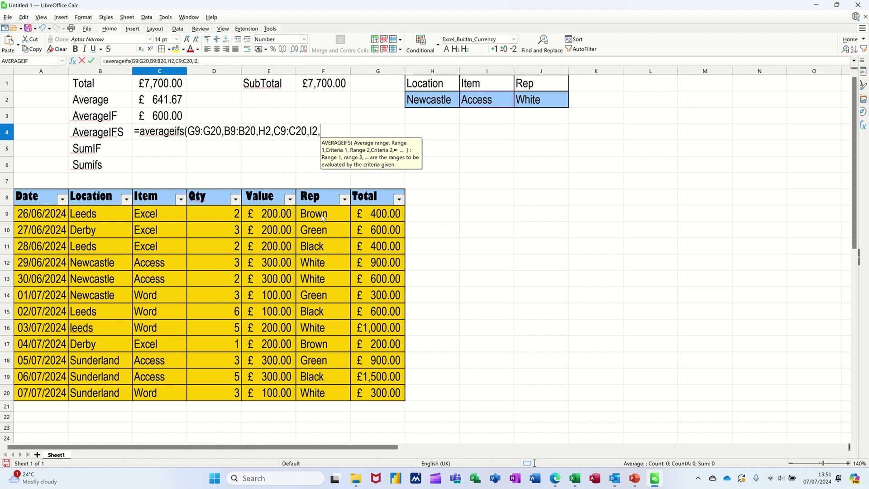
{"action": "left_click_drag", "start_coordinate": [323, 218], "coordinate": [323, 394]}
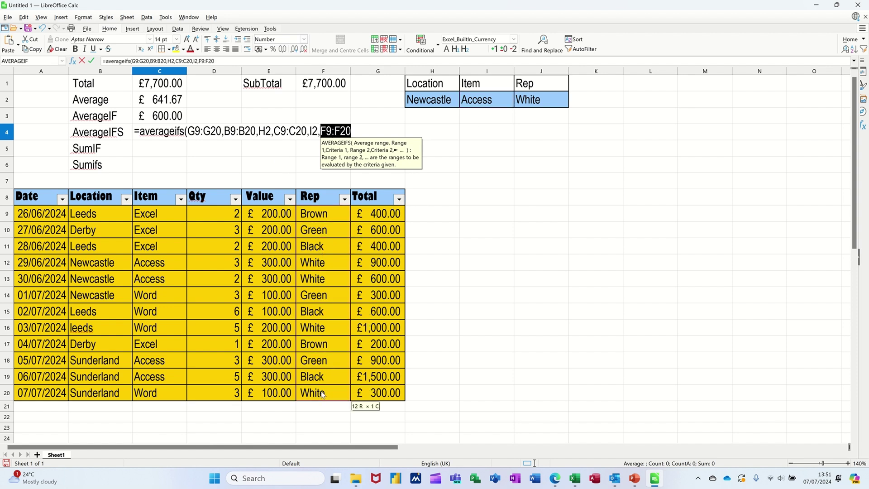
{"action": "type", "text": ","}
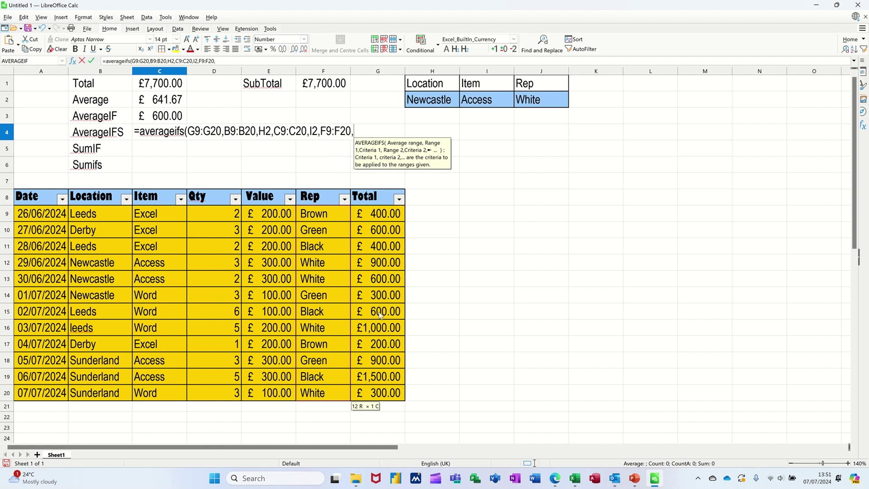
{"action": "left_click", "coordinate": [533, 102]}
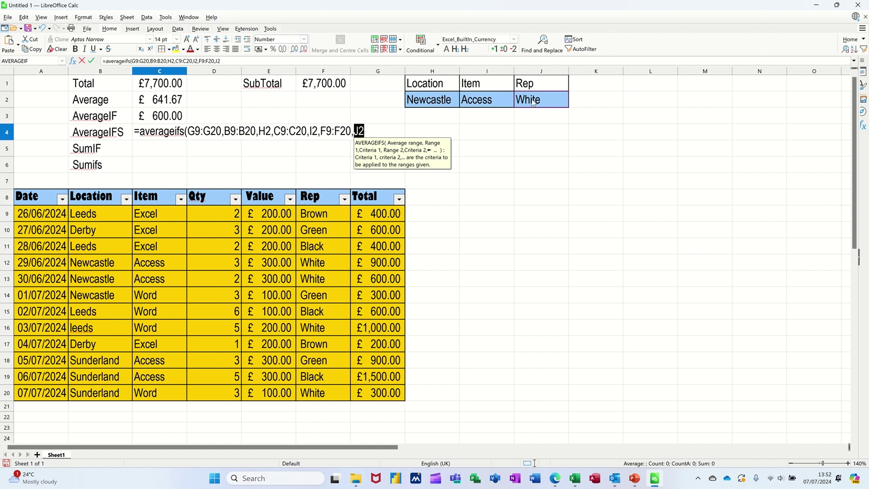
{"action": "type", "text": ")"}
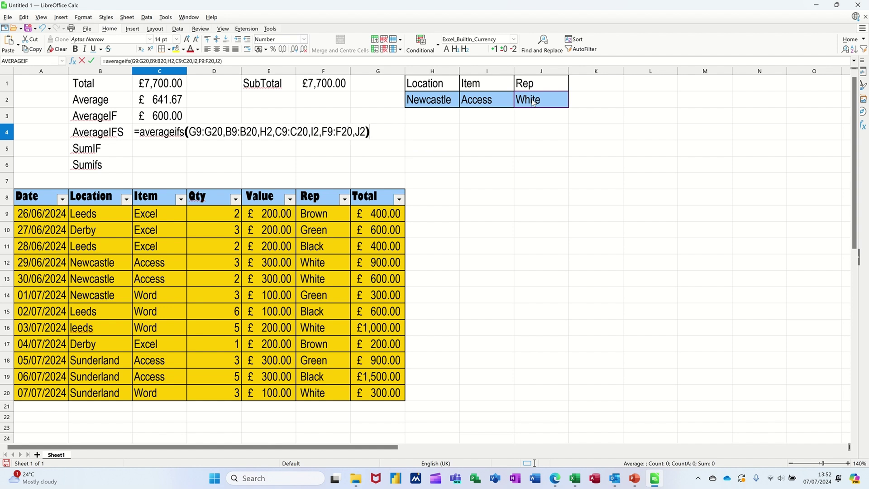
{"action": "left_click", "coordinate": [91, 62]}
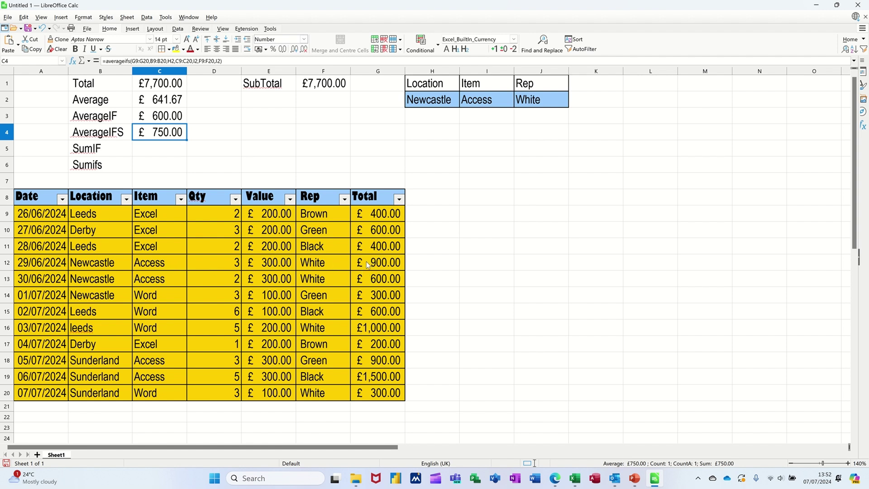
{"action": "left_click_drag", "start_coordinate": [367, 266], "coordinate": [365, 277]}
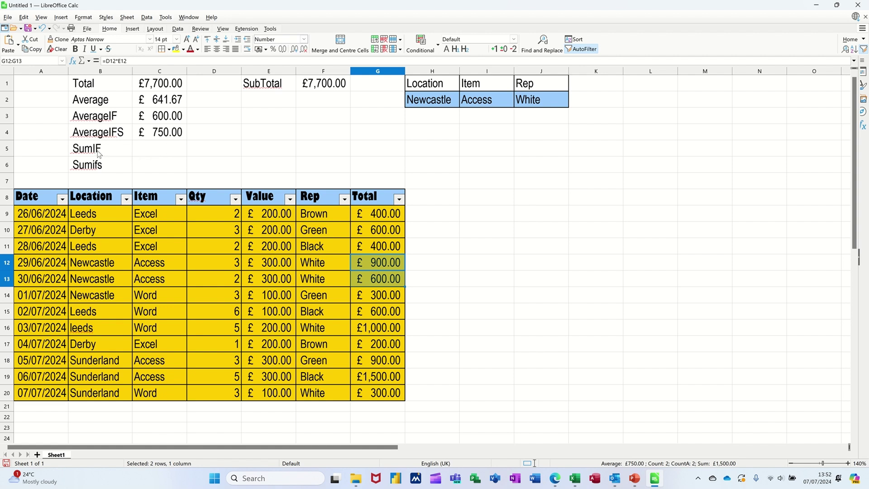
{"action": "left_click", "coordinate": [150, 151]}
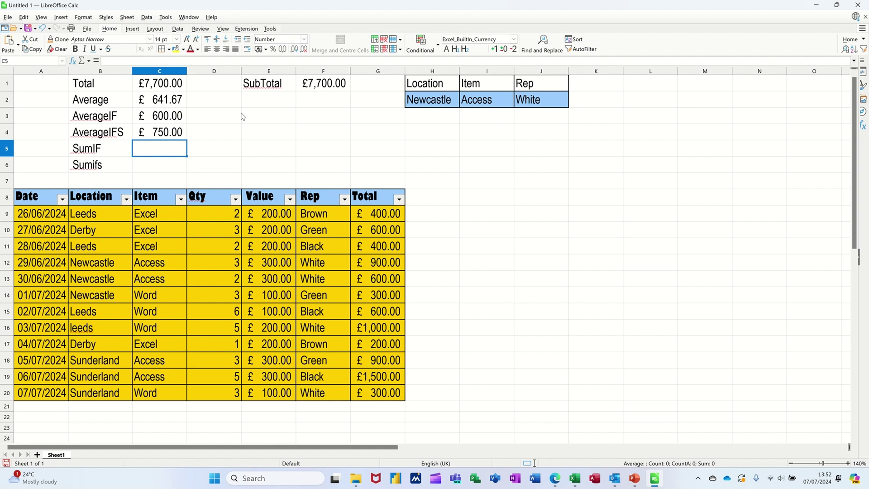
Enter =SUMIF(B9:B20,H2,G9:G20) in C5 for £1,800.00 and select Newcastle's totals to verify
{"action": "type", "text": "=sumi"}
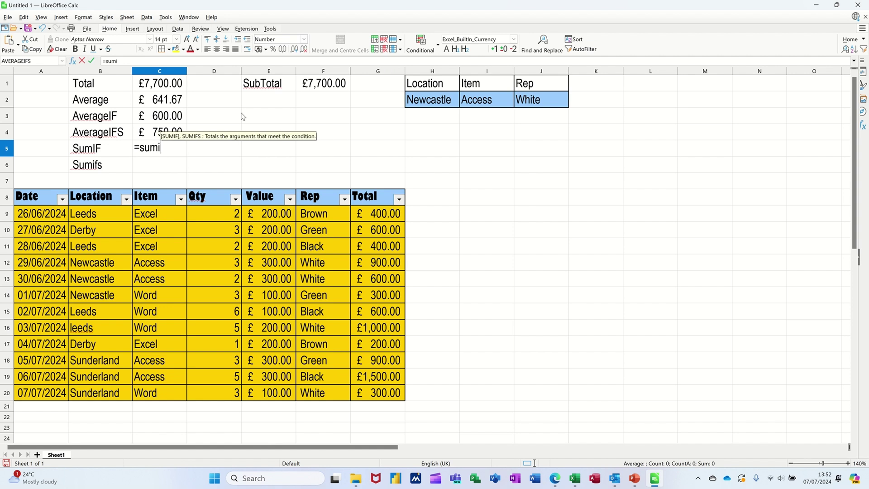
{"action": "type", "text": "f("}
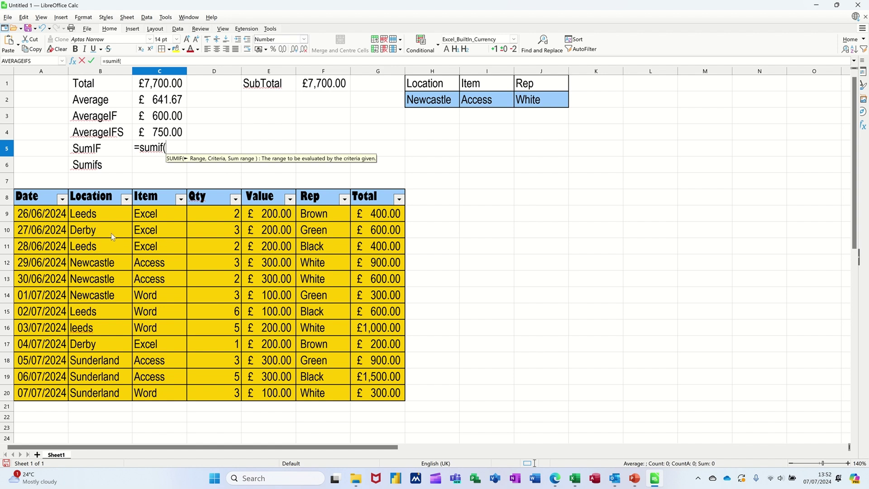
{"action": "left_click_drag", "start_coordinate": [99, 218], "coordinate": [102, 393]}
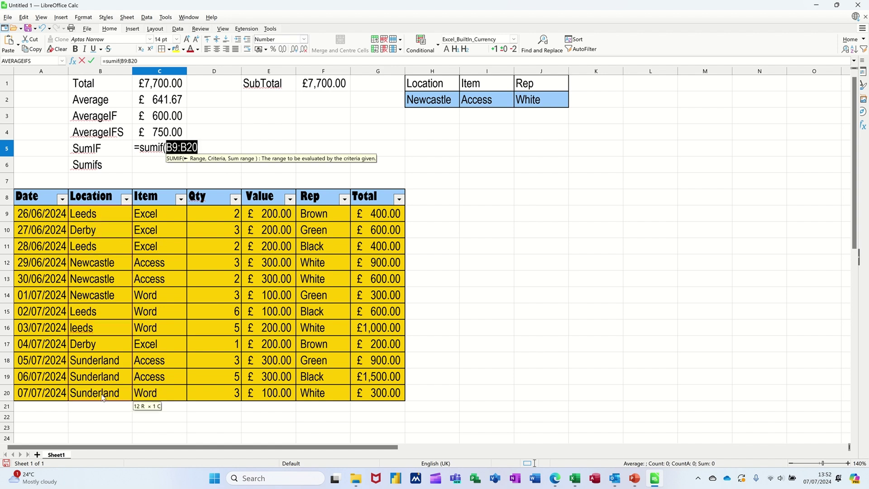
{"action": "type", "text": ","}
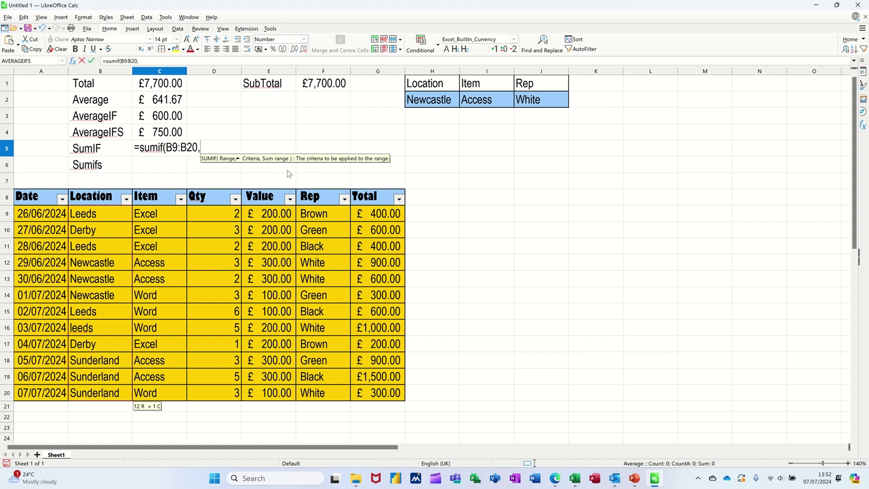
{"action": "left_click", "coordinate": [430, 102]}
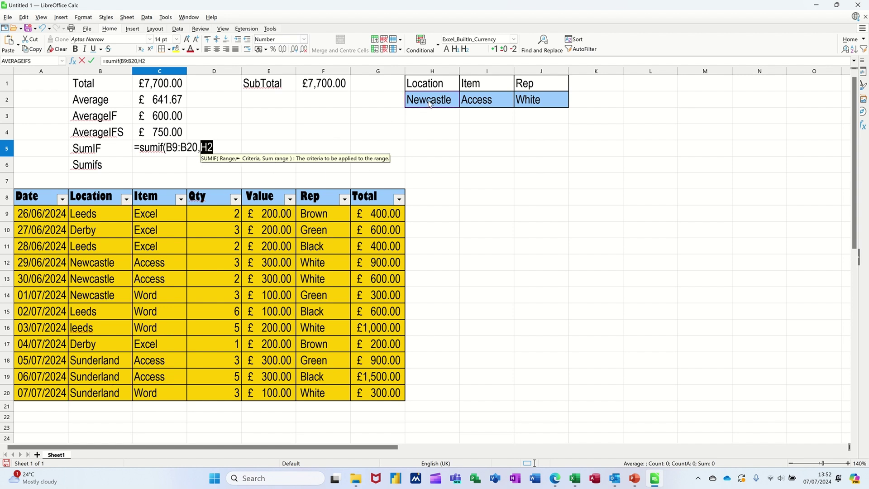
{"action": "type", "text": ","}
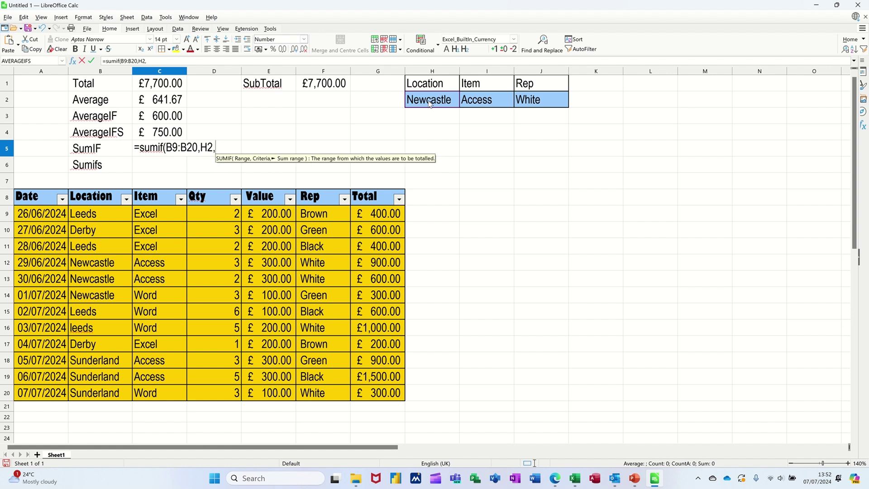
{"action": "left_click_drag", "start_coordinate": [376, 217], "coordinate": [383, 393]}
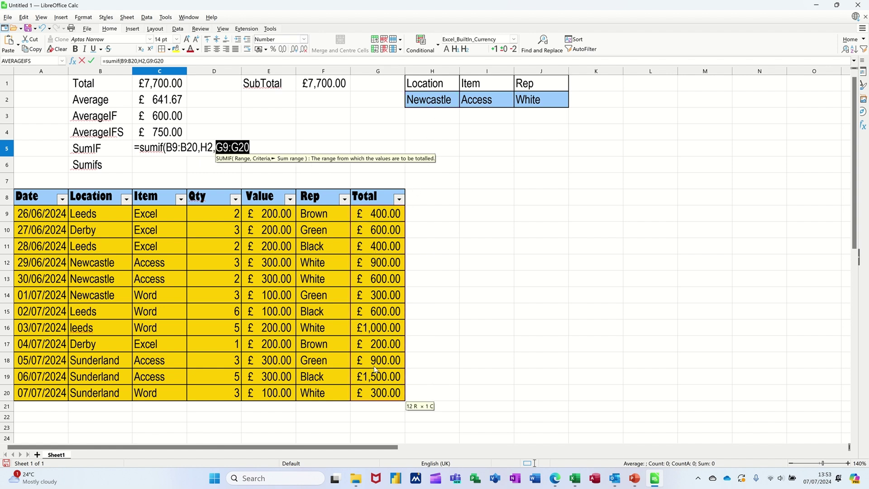
{"action": "type", "text": ")"}
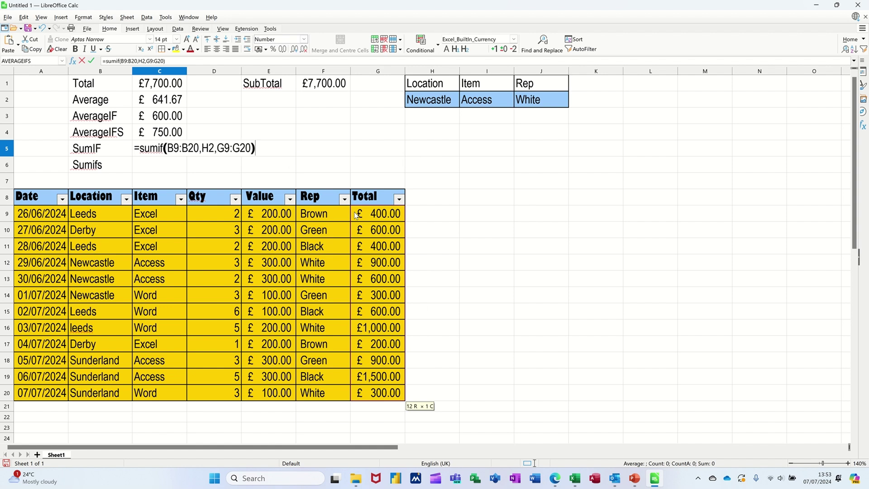
{"action": "left_click", "coordinate": [92, 61]}
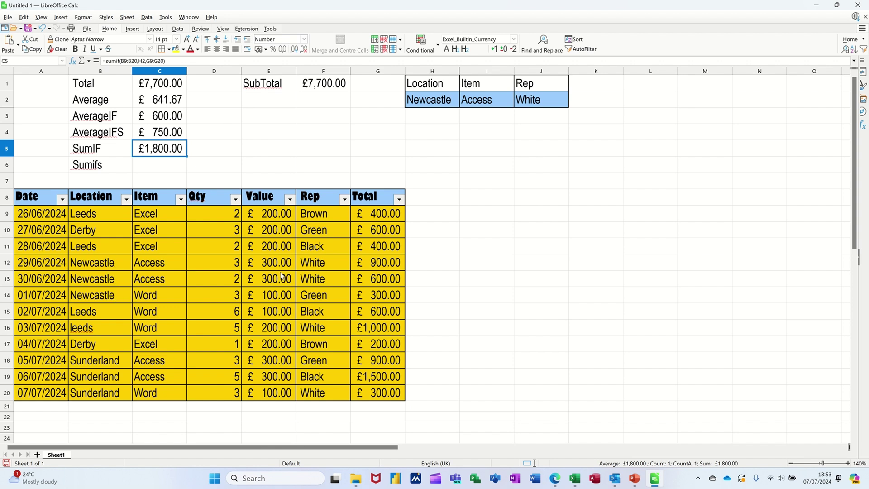
{"action": "left_click_drag", "start_coordinate": [368, 267], "coordinate": [372, 292]}
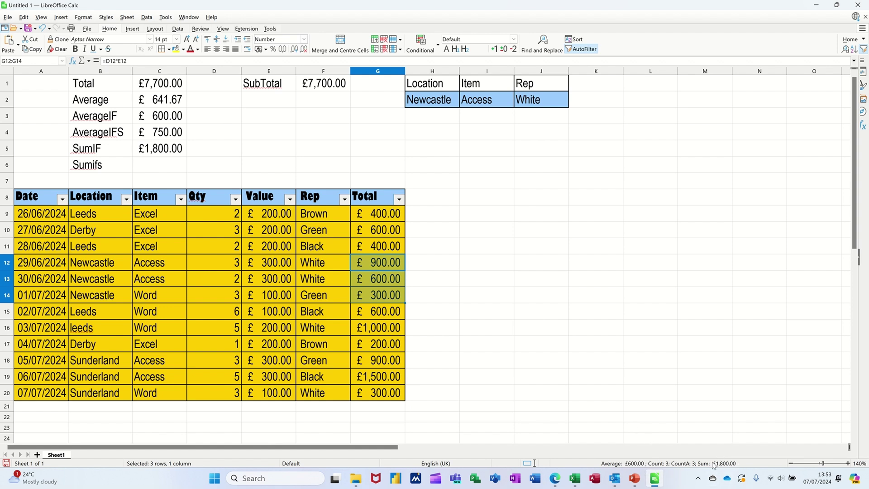
{"action": "left_click", "coordinate": [151, 149]}
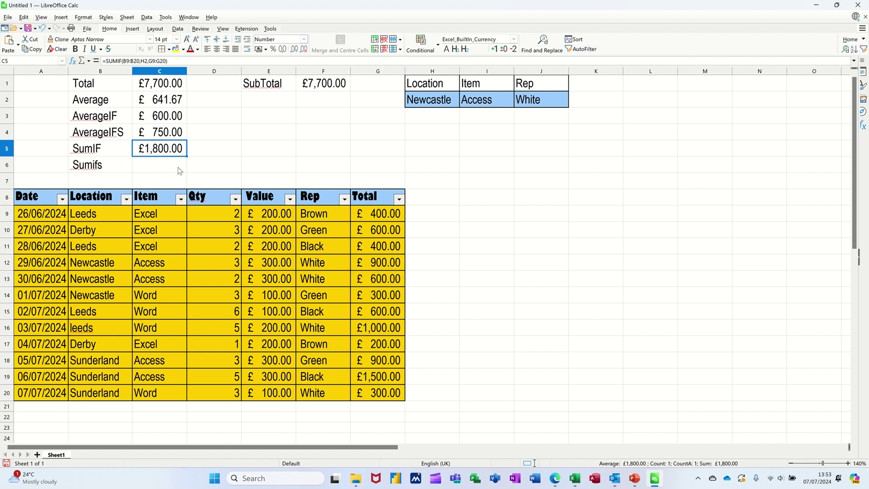
In C6 begin =SUMIFS with sum range G9:G20 and Location B9:B20 matching Newcastle in H2
{"action": "left_click", "coordinate": [151, 167]}
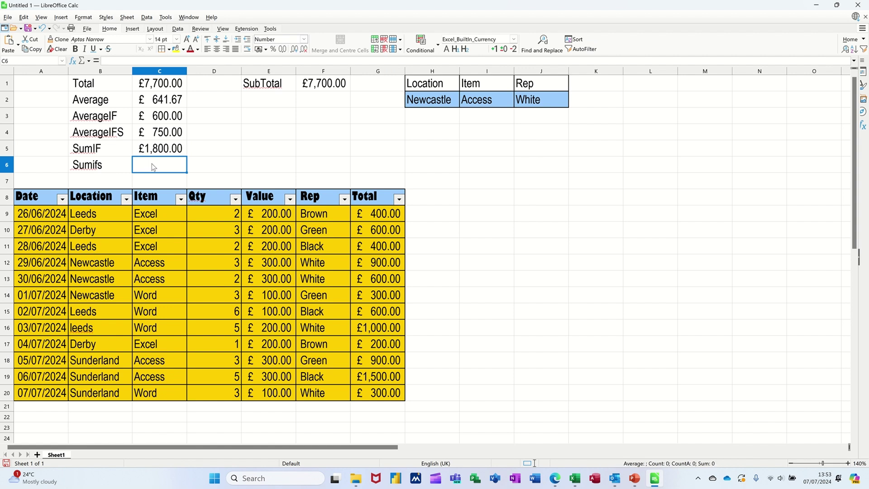
{"action": "type", "text": "="}
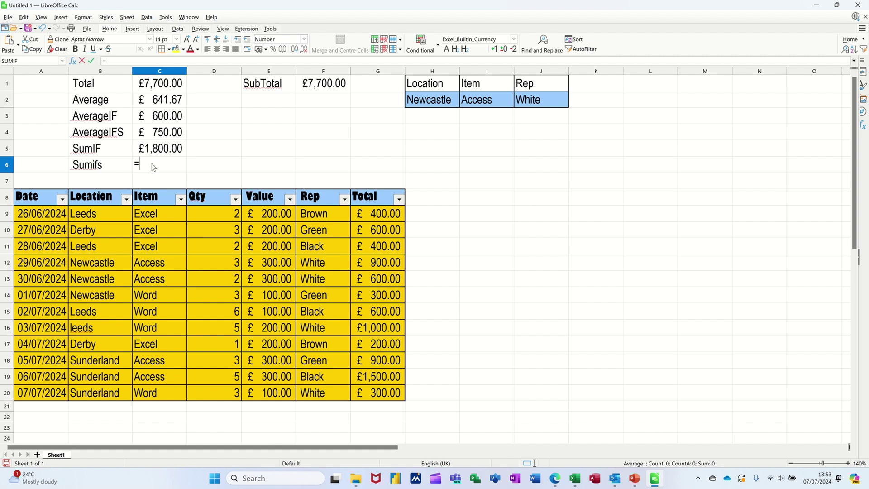
{"action": "type", "text": "sumifs("}
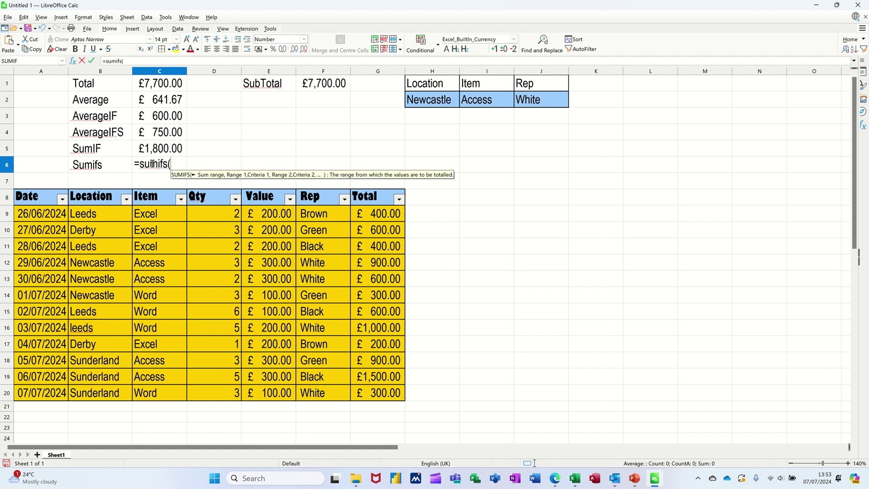
{"action": "left_click_drag", "start_coordinate": [380, 215], "coordinate": [380, 395]}
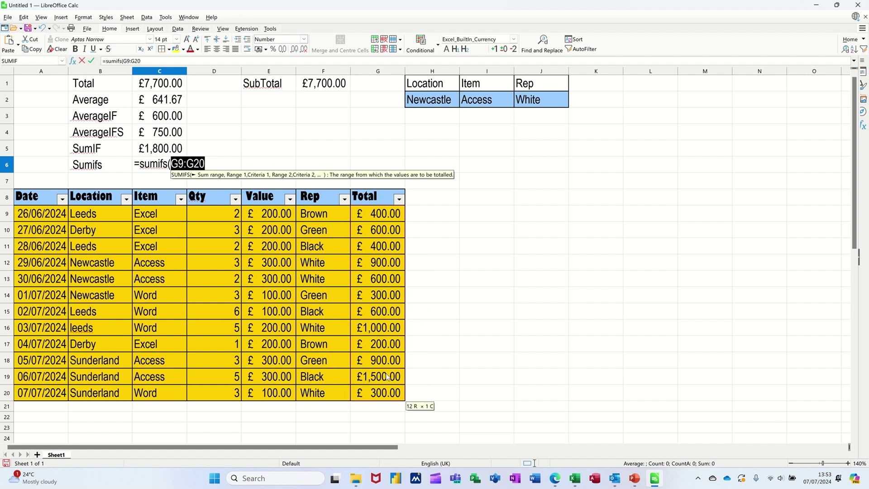
{"action": "type", "text": ","}
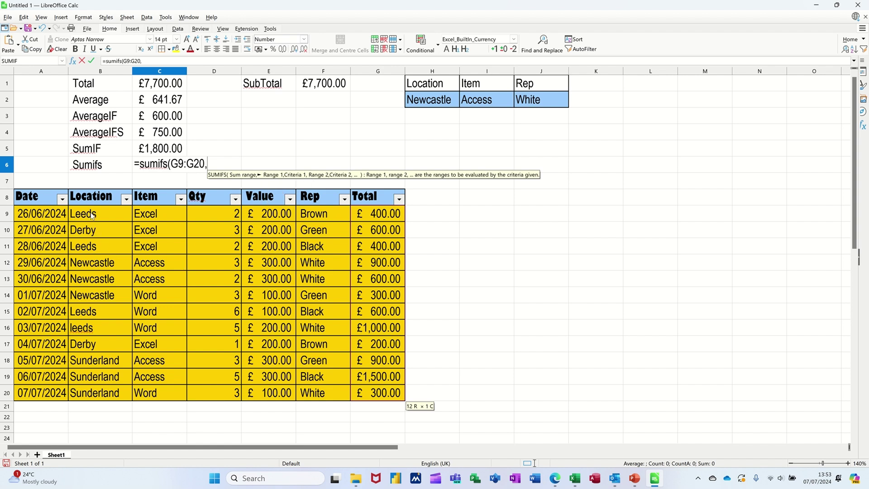
{"action": "left_click_drag", "start_coordinate": [92, 215], "coordinate": [95, 395]}
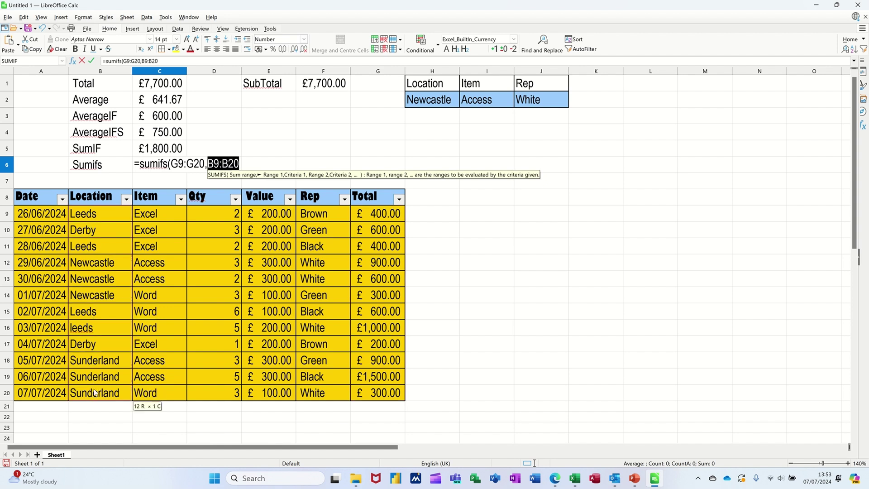
{"action": "type", "text": ","}
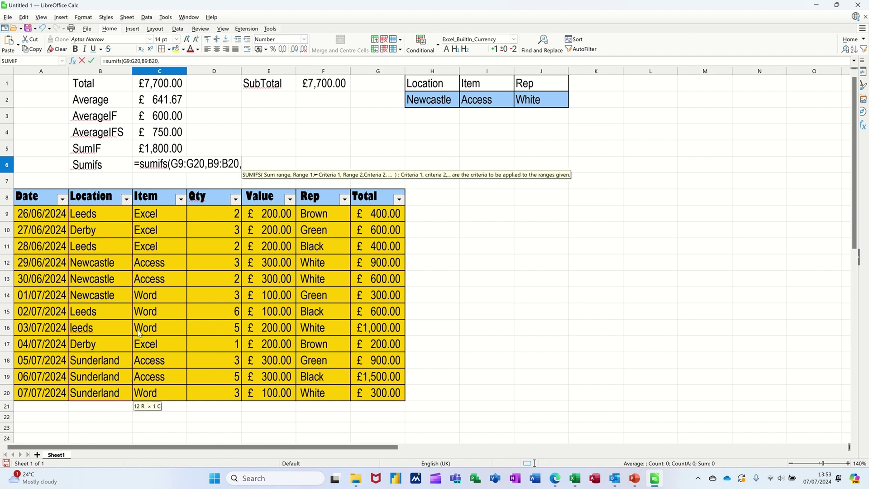
{"action": "left_click", "coordinate": [431, 100]}
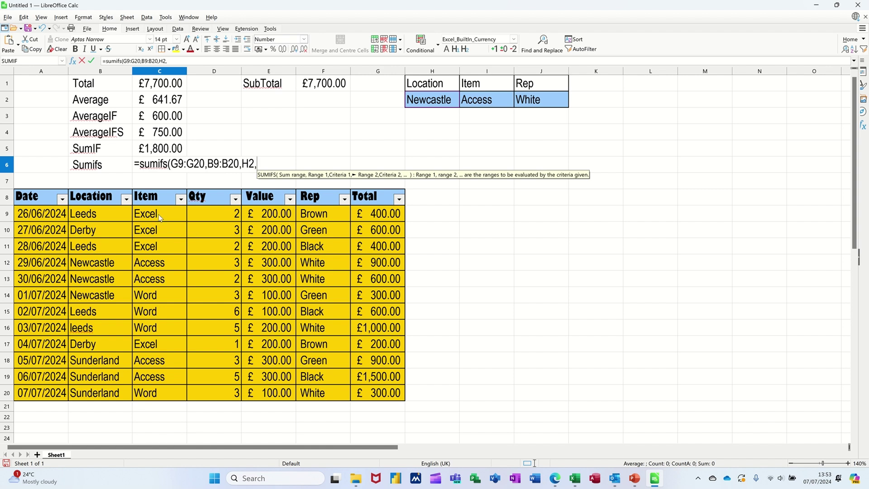
Add Item C9:C20 = I2 (Access) and Rep F9:F20 = J2 (White) criteria, giving £1,500.00
{"action": "left_click_drag", "start_coordinate": [159, 217], "coordinate": [156, 396]}
{"action": "type", "text": ","}
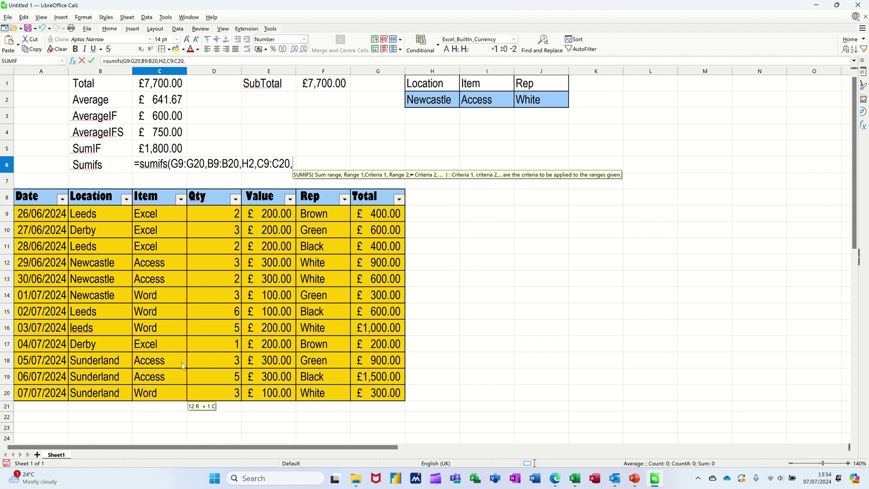
{"action": "left_click", "coordinate": [484, 100]}
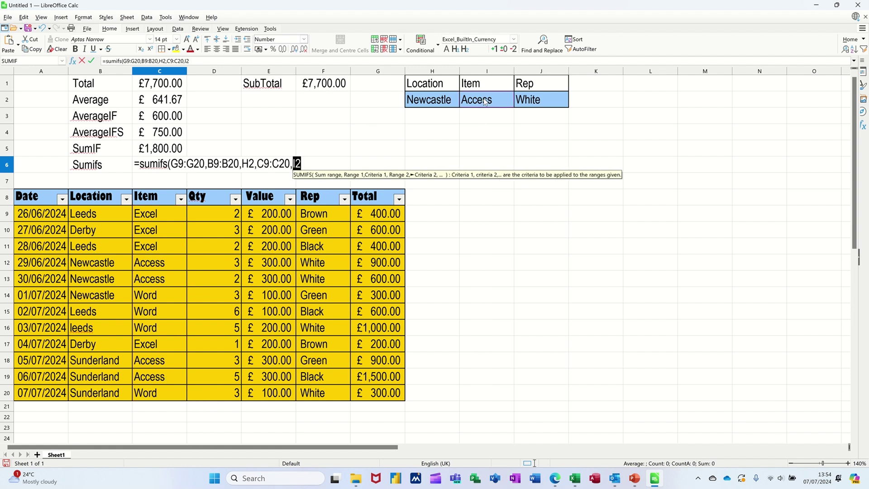
{"action": "type", "text": ","}
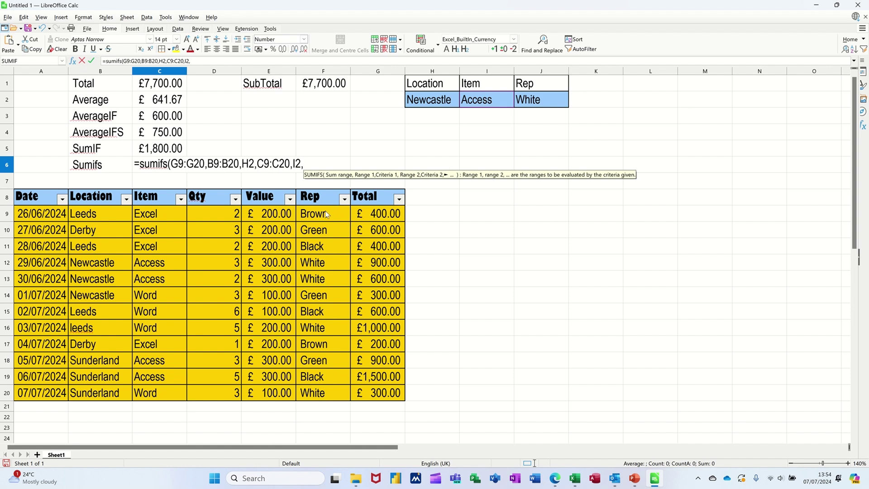
{"action": "left_click_drag", "start_coordinate": [325, 211], "coordinate": [322, 394]}
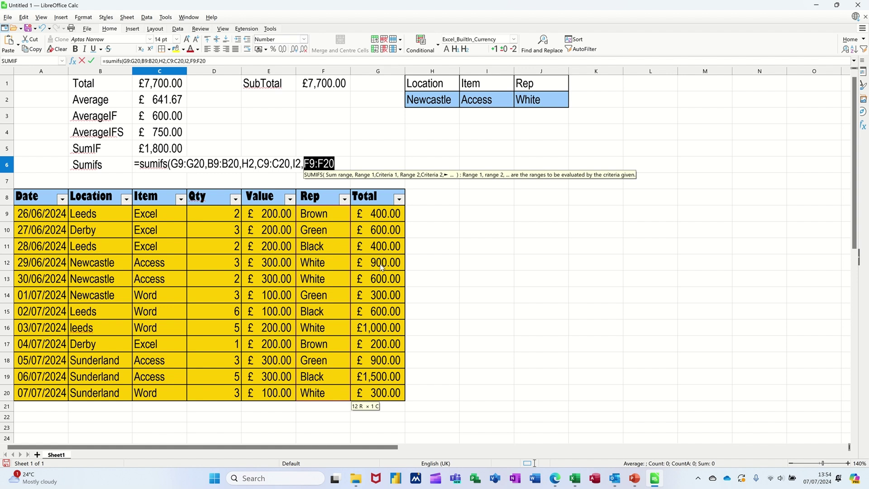
{"action": "type", "text": ","}
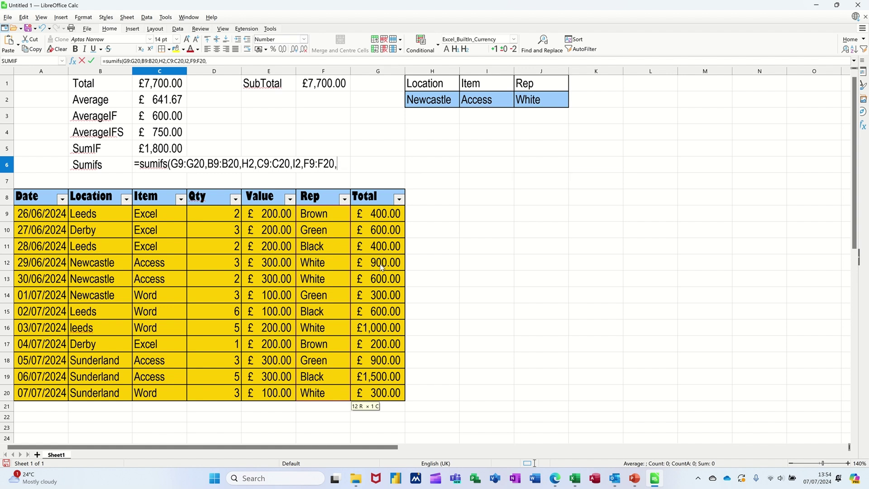
{"action": "left_click", "coordinate": [538, 101]}
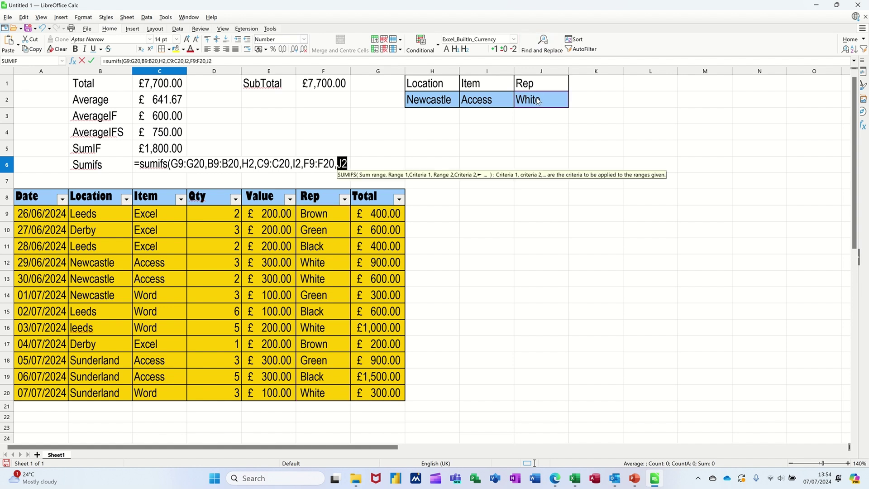
{"action": "type", "text": ")"}
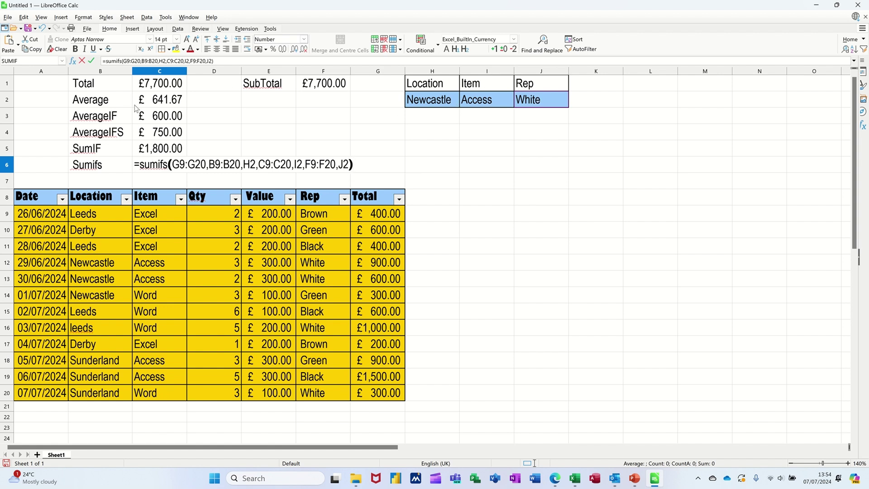
{"action": "left_click", "coordinate": [92, 61]}
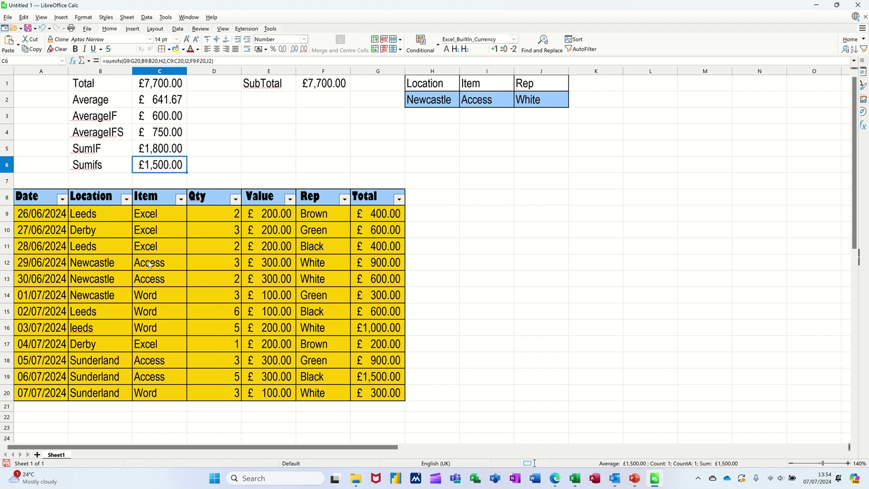
{"action": "left_click_drag", "start_coordinate": [362, 262], "coordinate": [362, 275]}
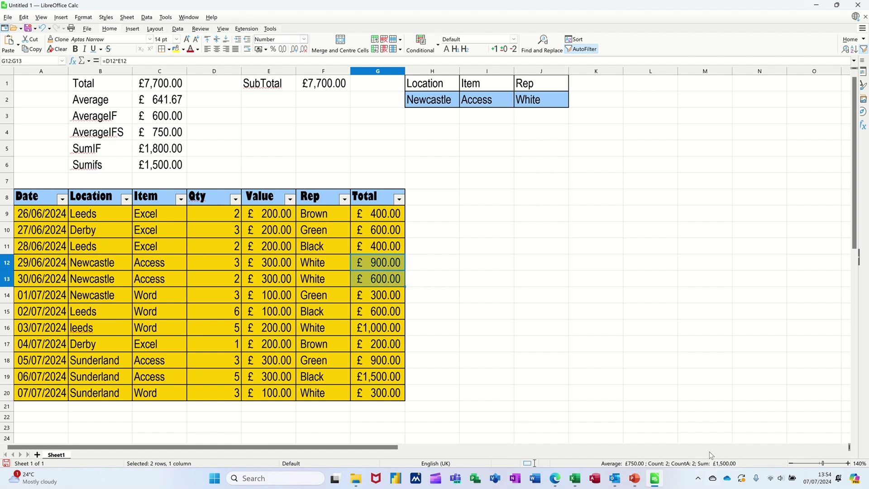
{"action": "left_click", "coordinate": [159, 170]}
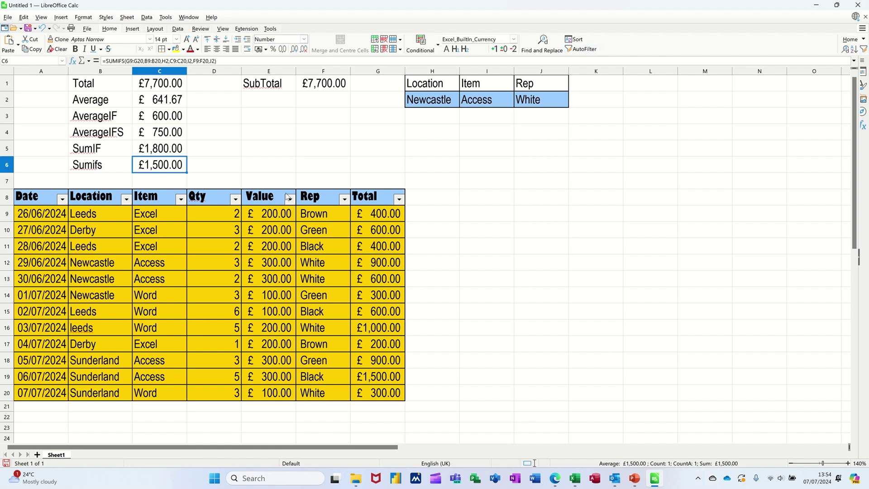